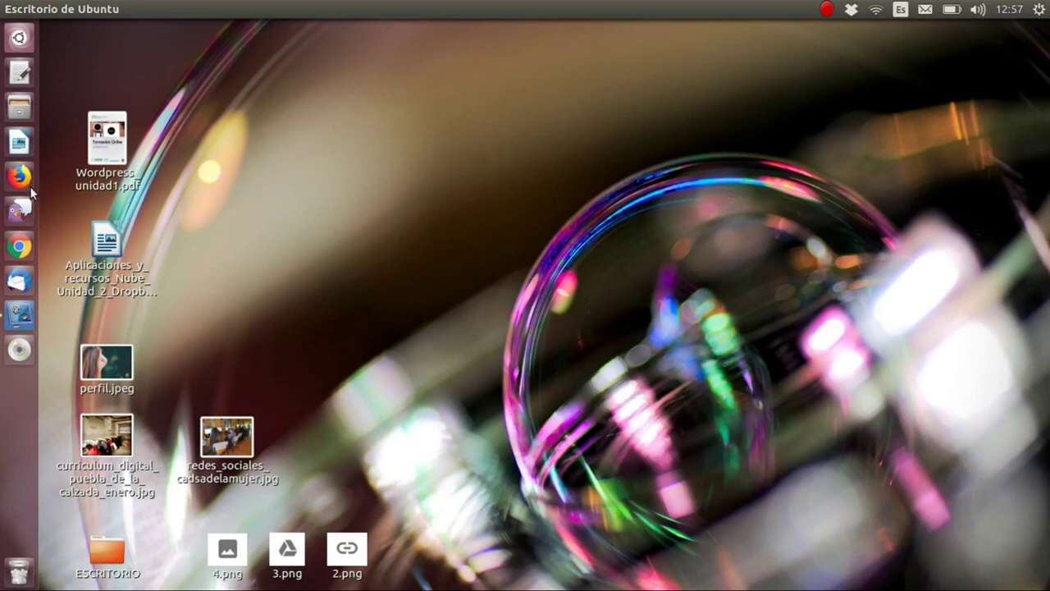
click(24, 248)
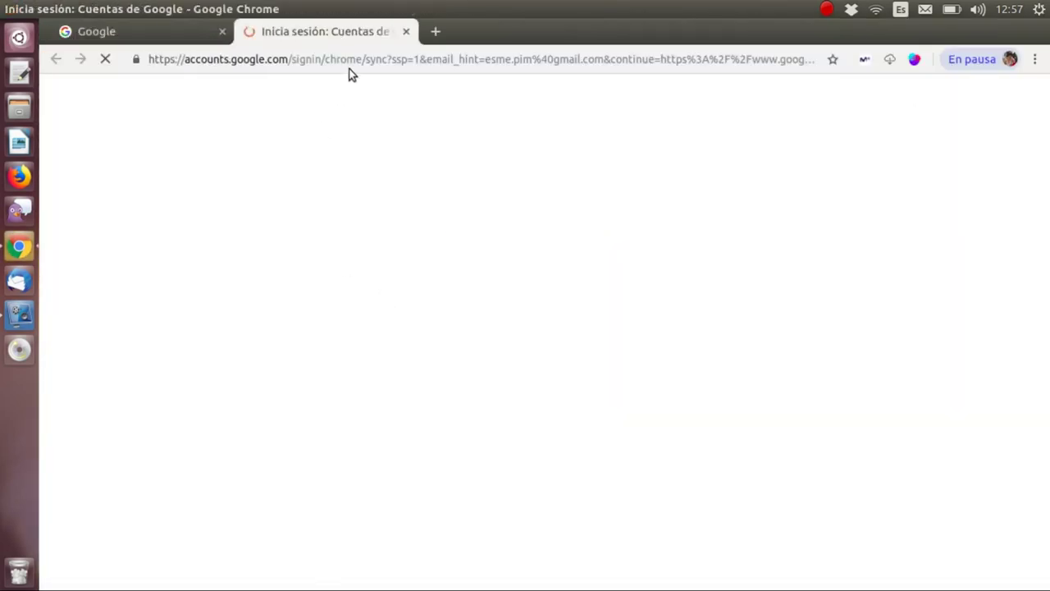
click(404, 31)
click(383, 62)
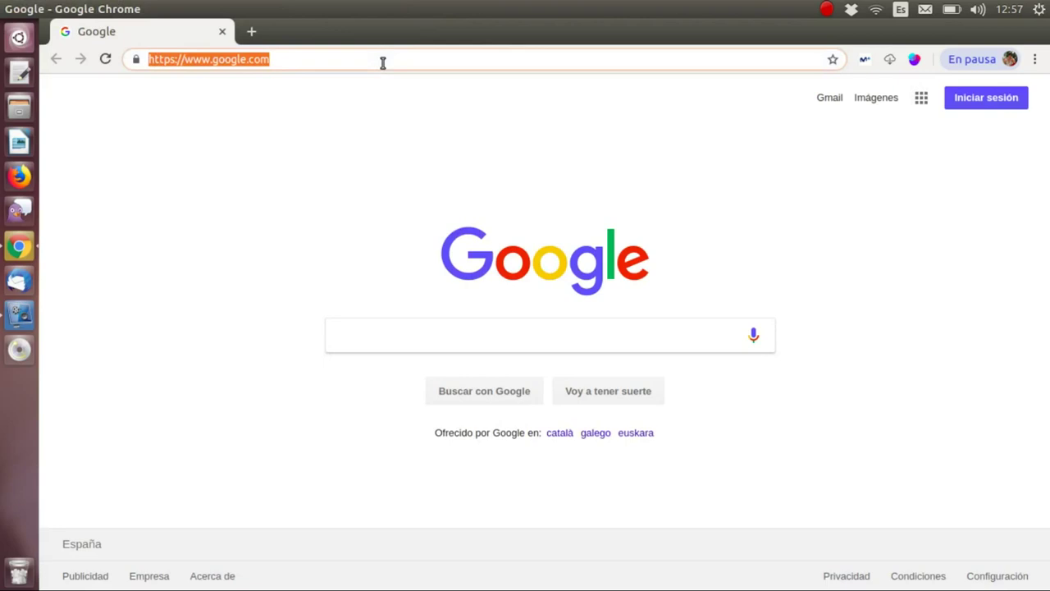
text(www.dr)
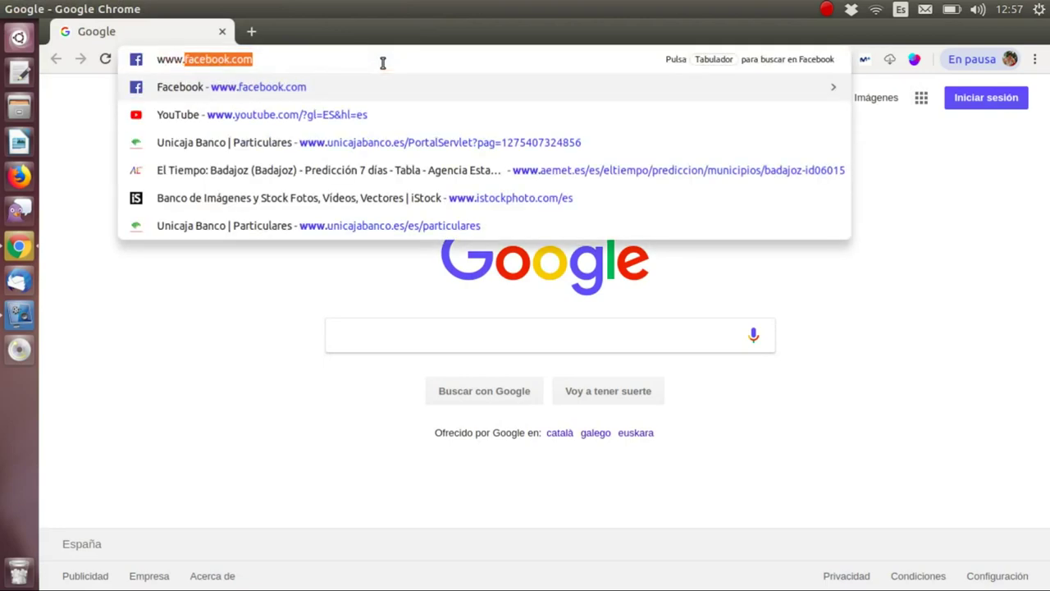
text(o)
key(Return)
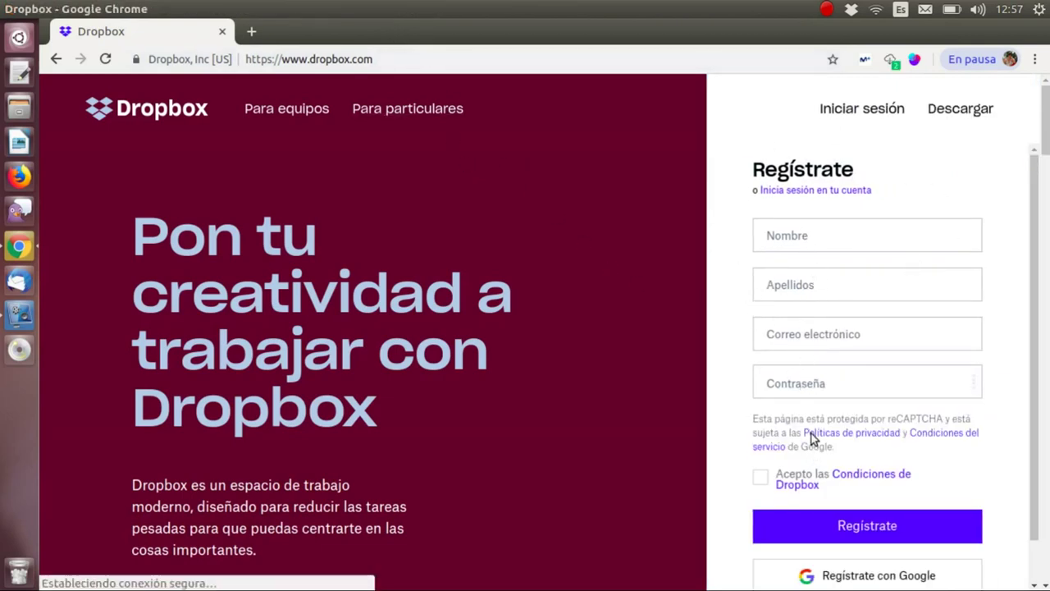
- Enter the first name, surname and e-mail address in the sign-up form
click(865, 232)
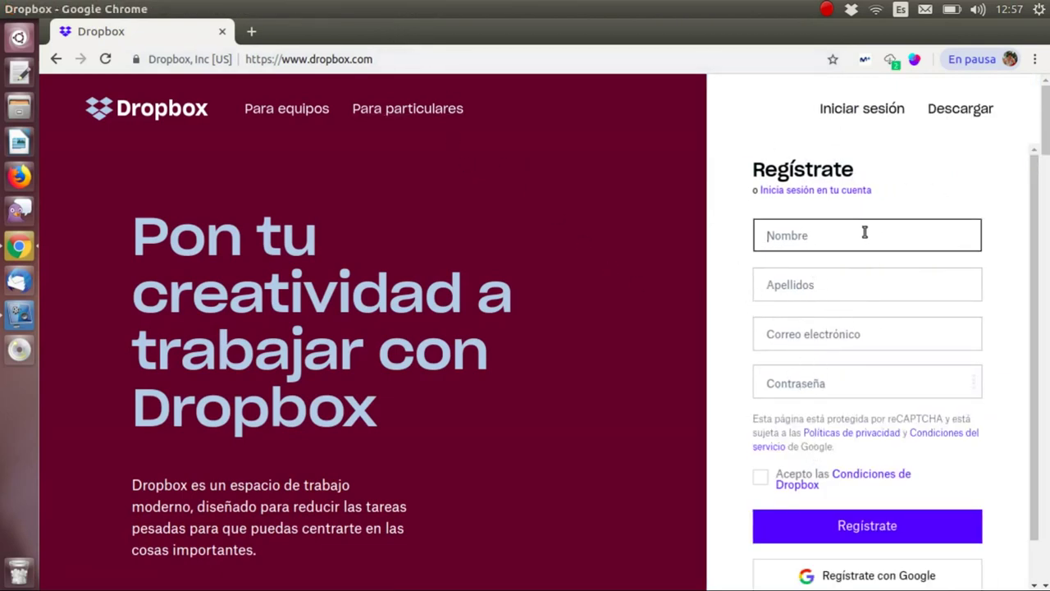
text(formonline)
click(852, 286)
text(Plan)
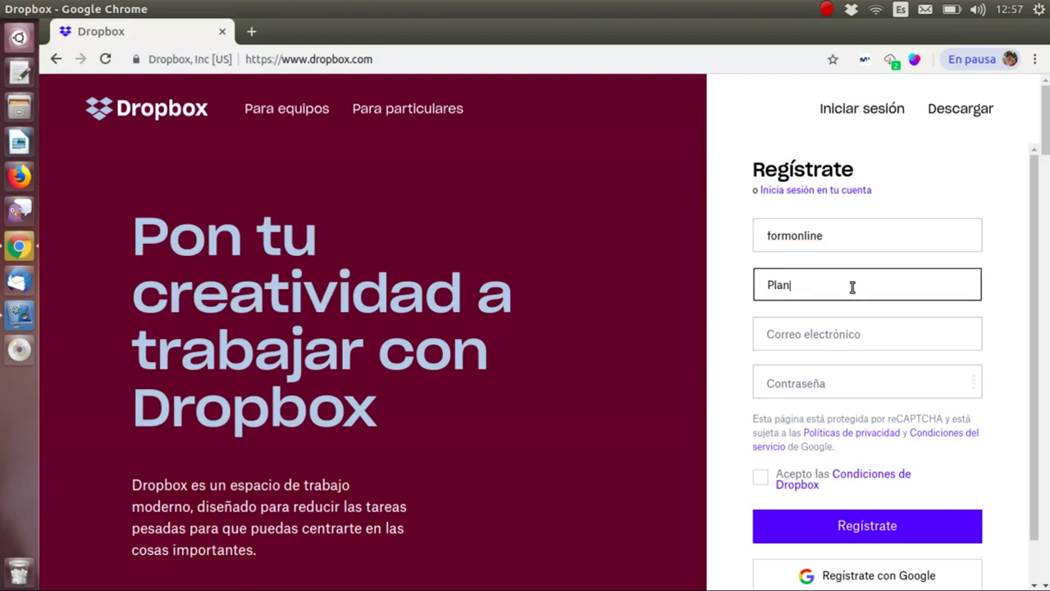
text( de alfabetización tecno)
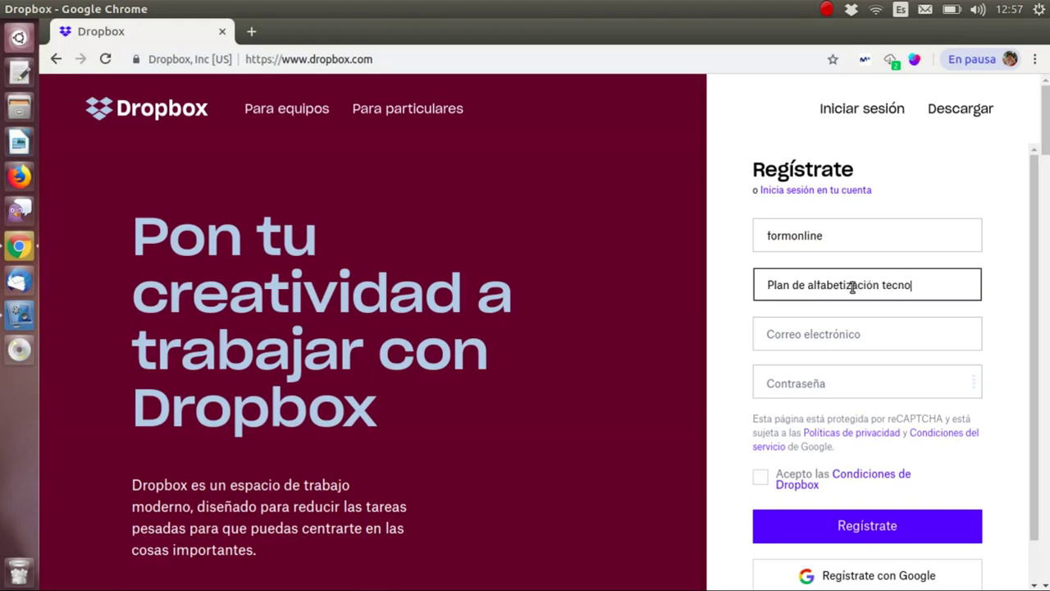
text(lógica de extremadura)
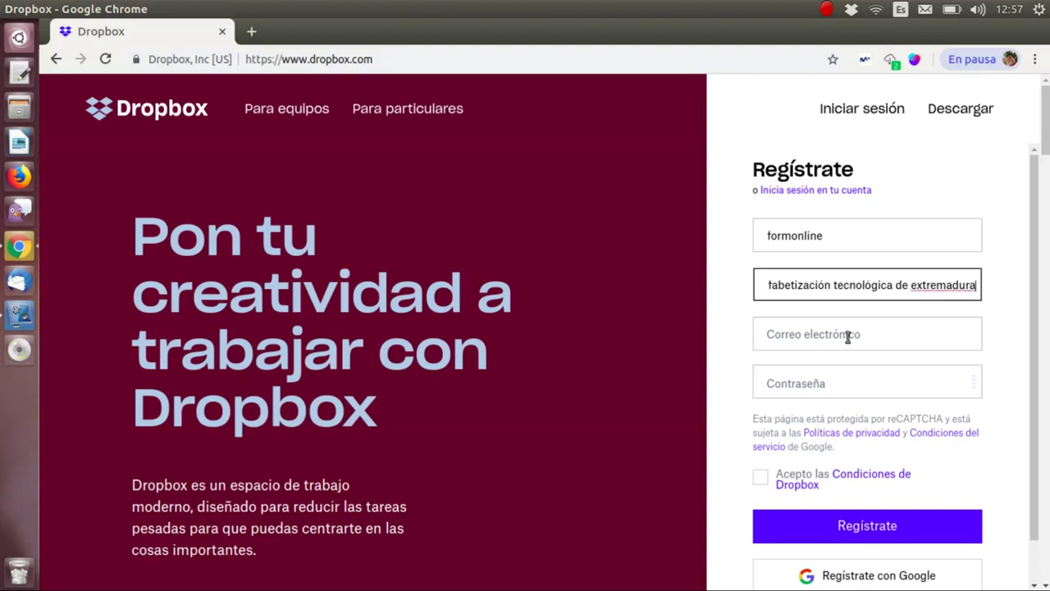
click(849, 335)
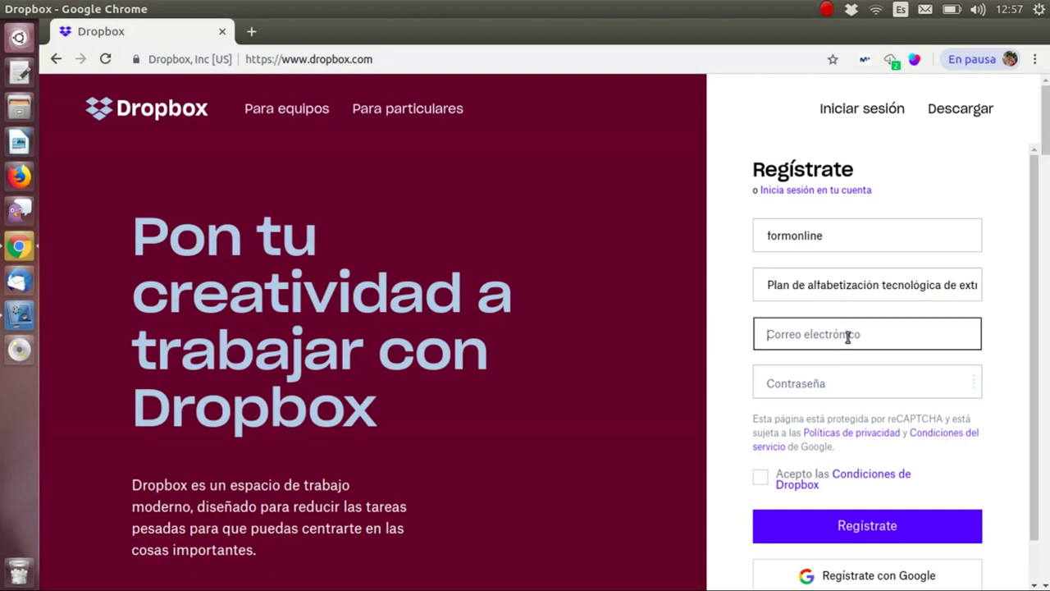
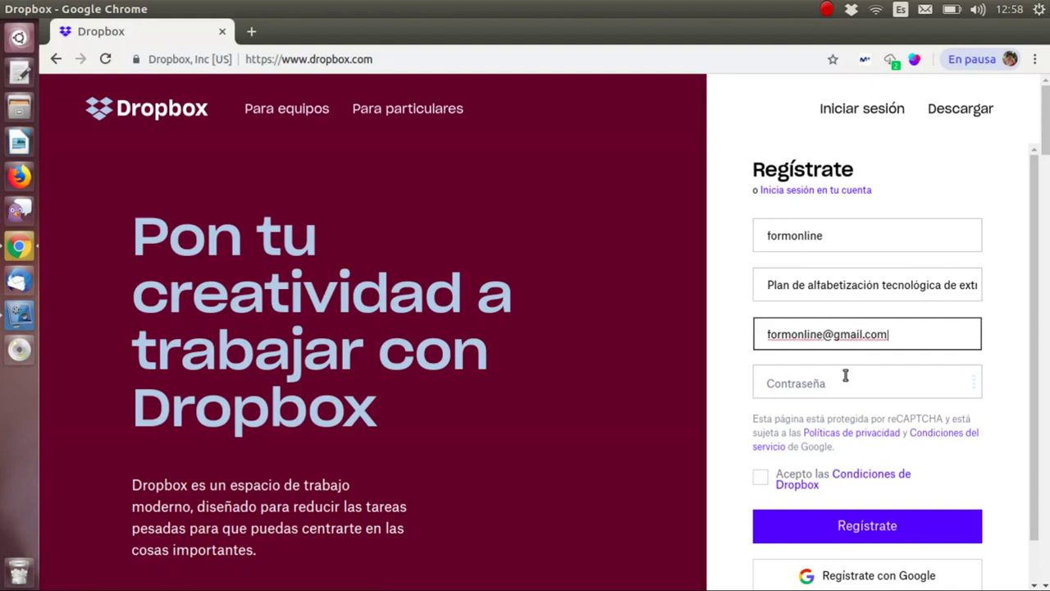
- Enter the account password, accept the terms and submit the registration
click(862, 381)
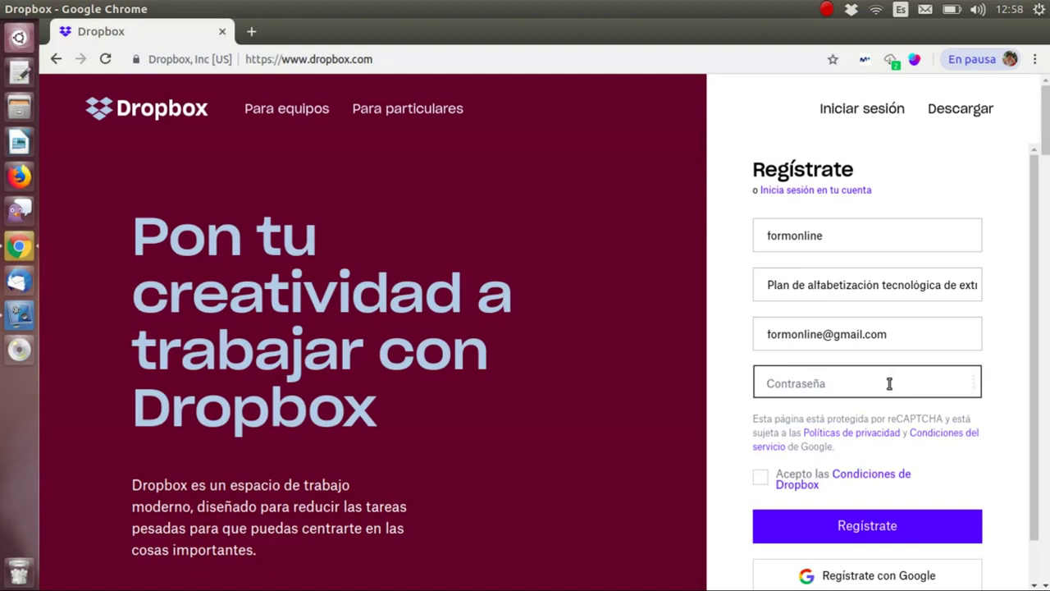
text(••••••••••••)
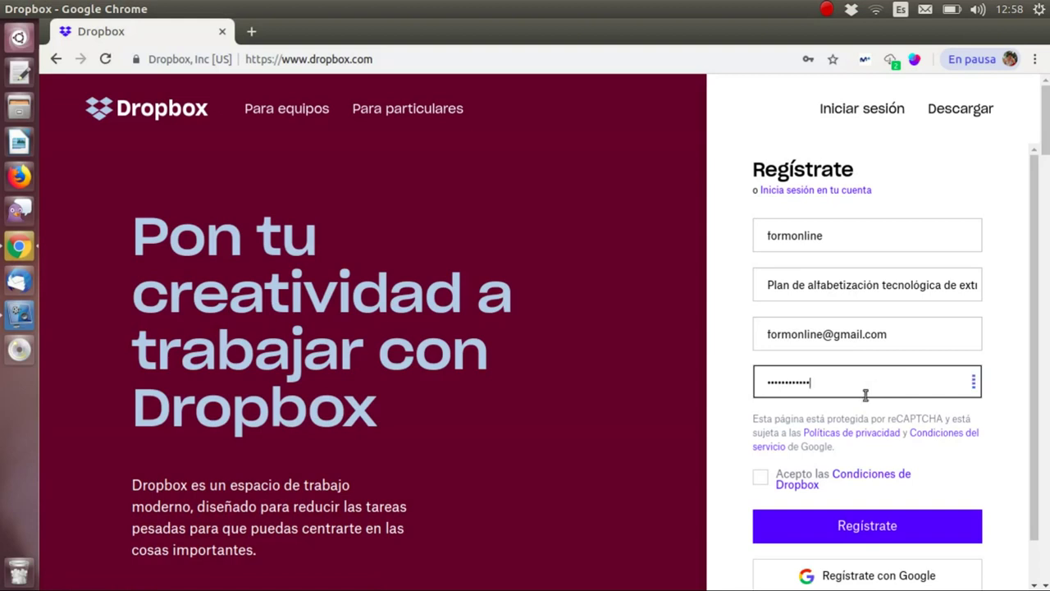
click(761, 477)
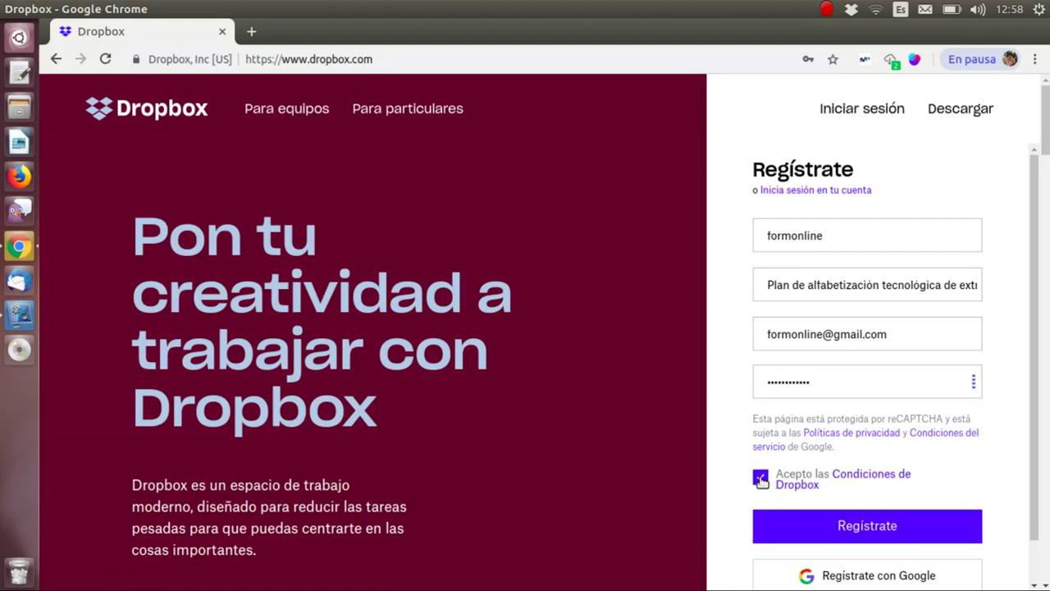
click(924, 530)
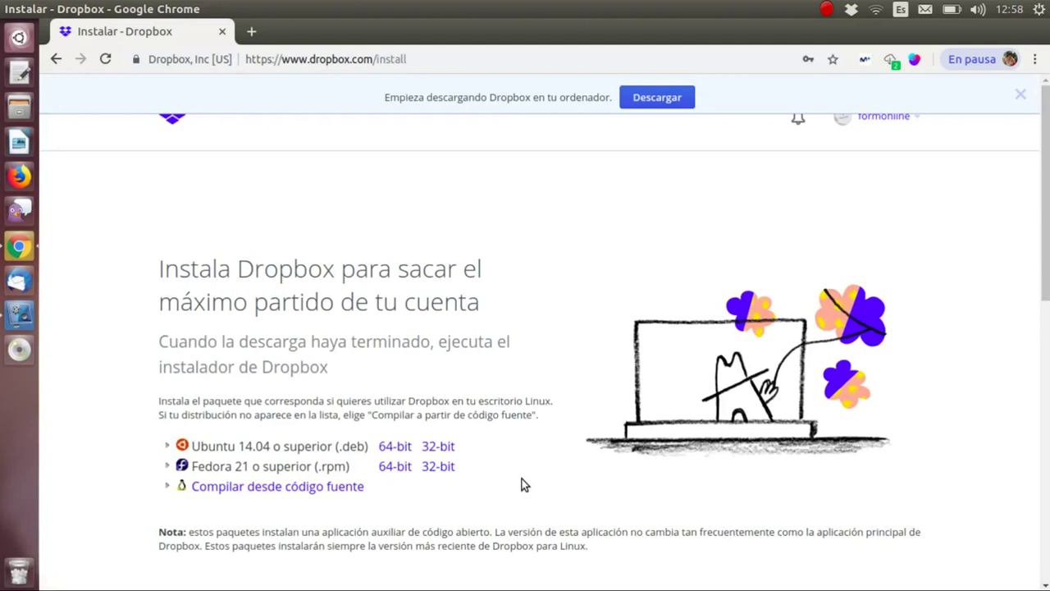
- Scroll through the Linux install page with its .deb and .rpm packages and back up
scroll(415, 410, down, 3)
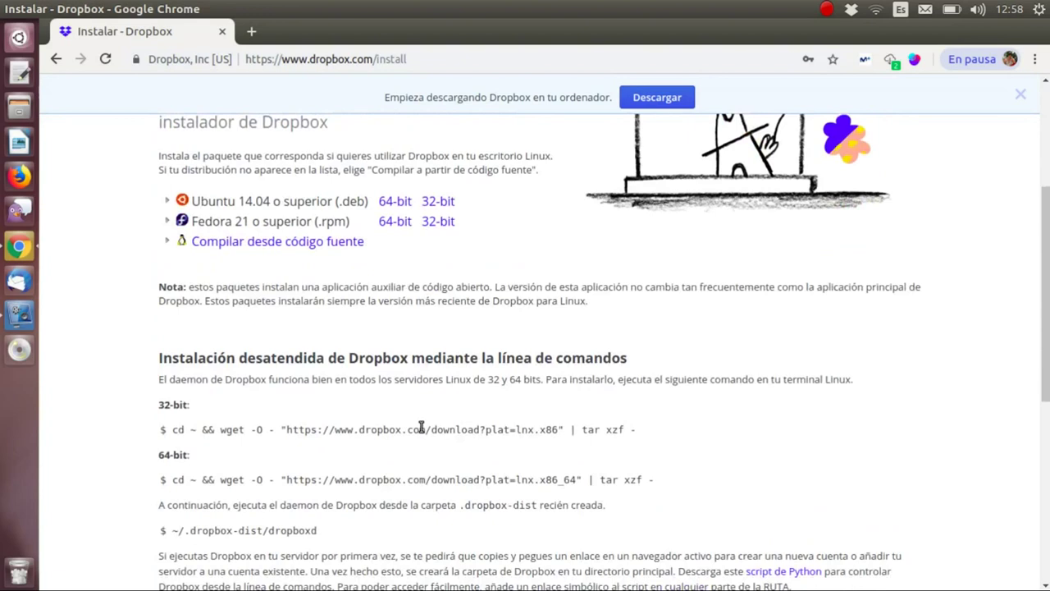
scroll(420, 428, down, 5)
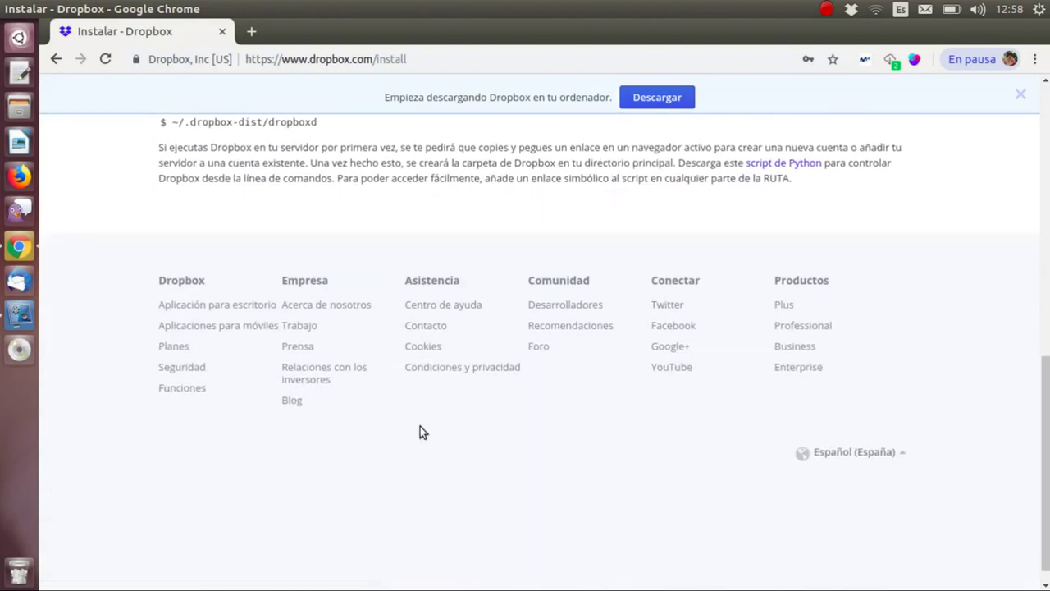
scroll(420, 426, up, 12)
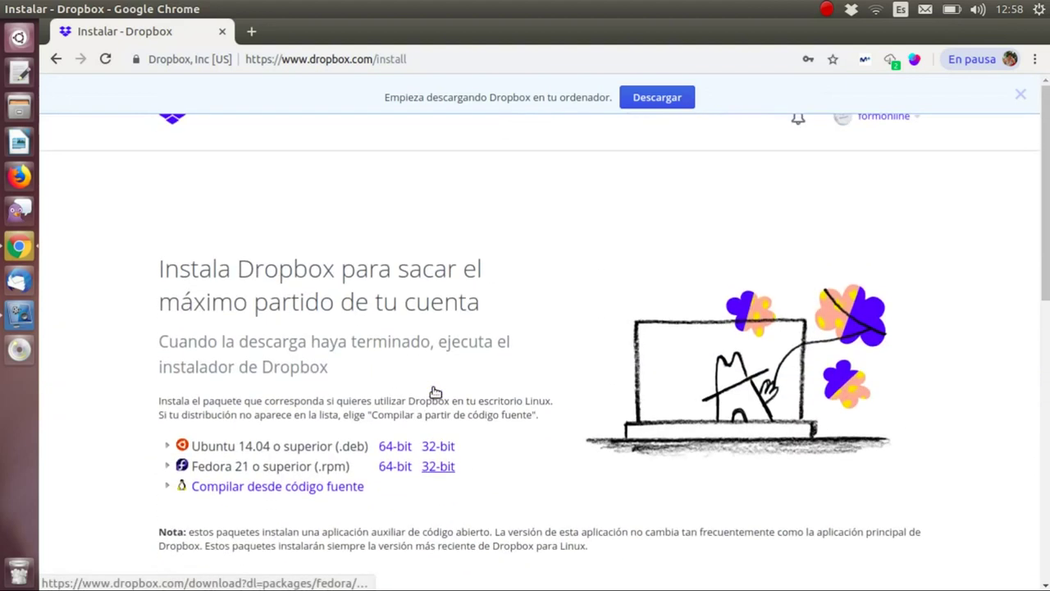
- Dismiss the download banner and go to the Dropbox home page
click(1021, 95)
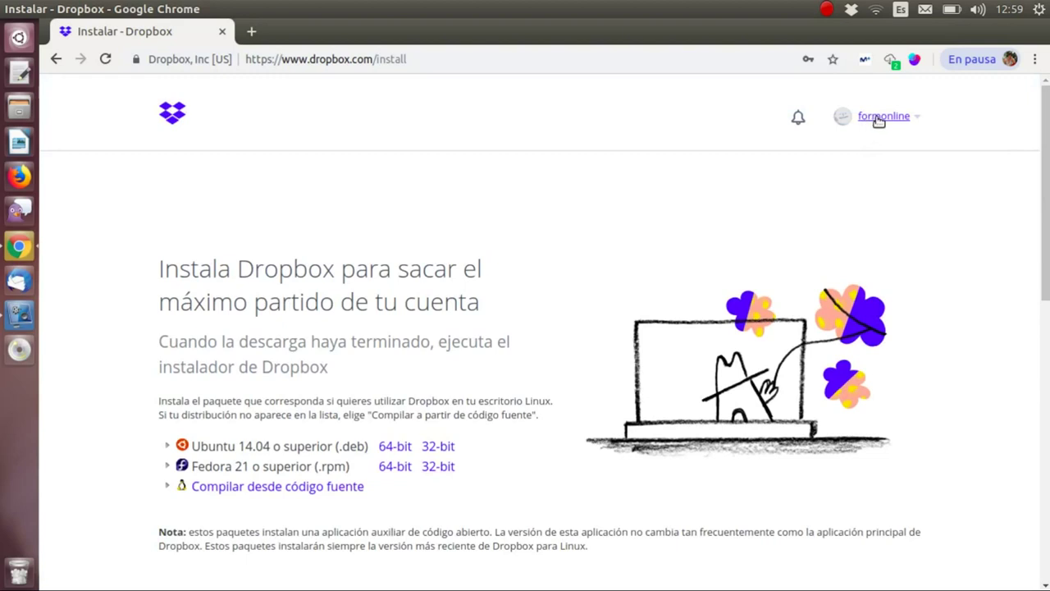
click(878, 119)
click(879, 119)
click(173, 113)
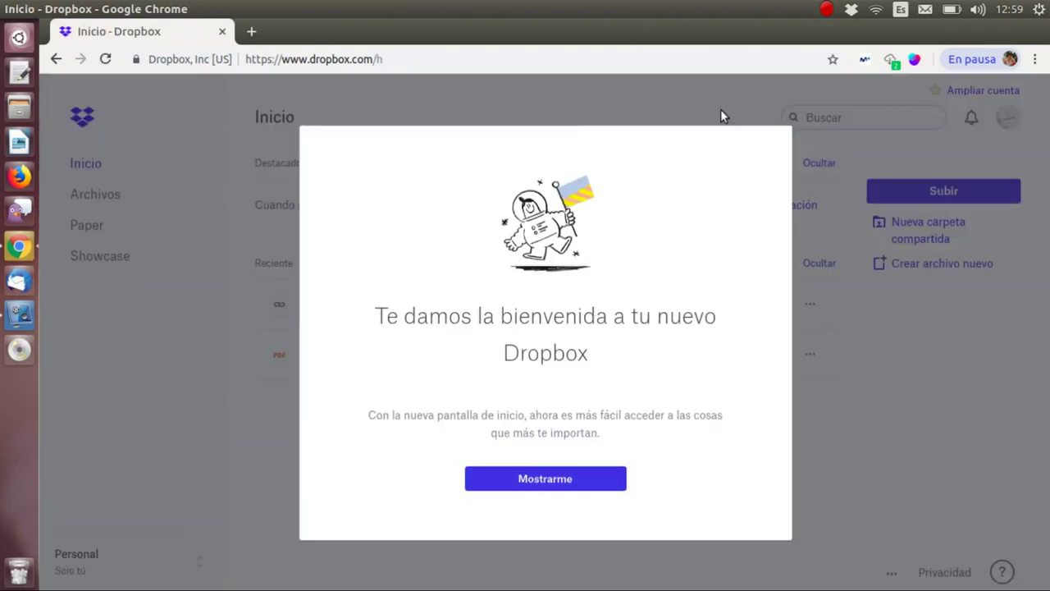
- Skip the welcome message and confirm ending the guided tour
click(554, 484)
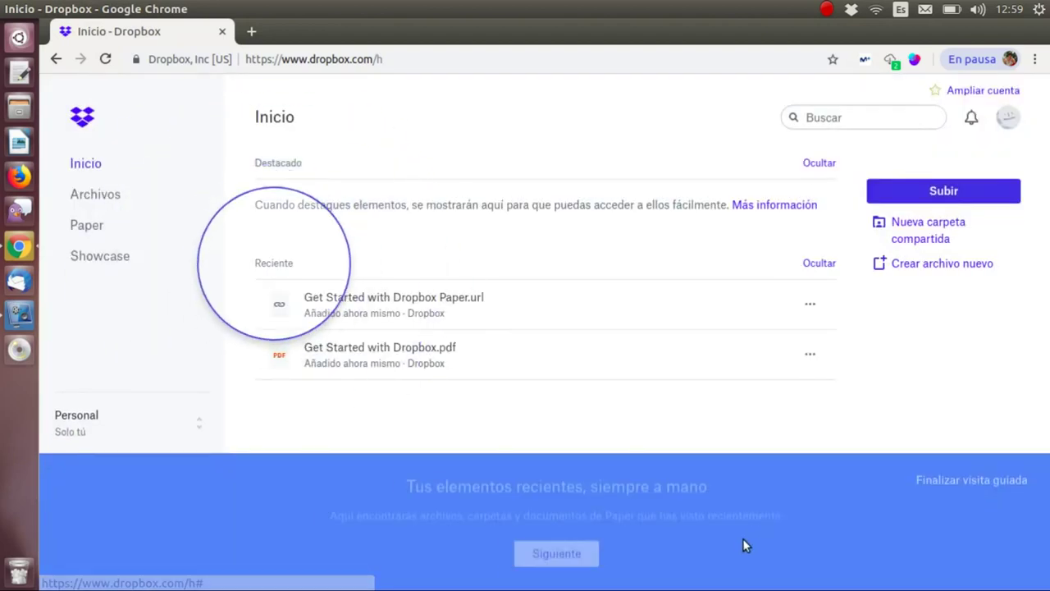
click(988, 482)
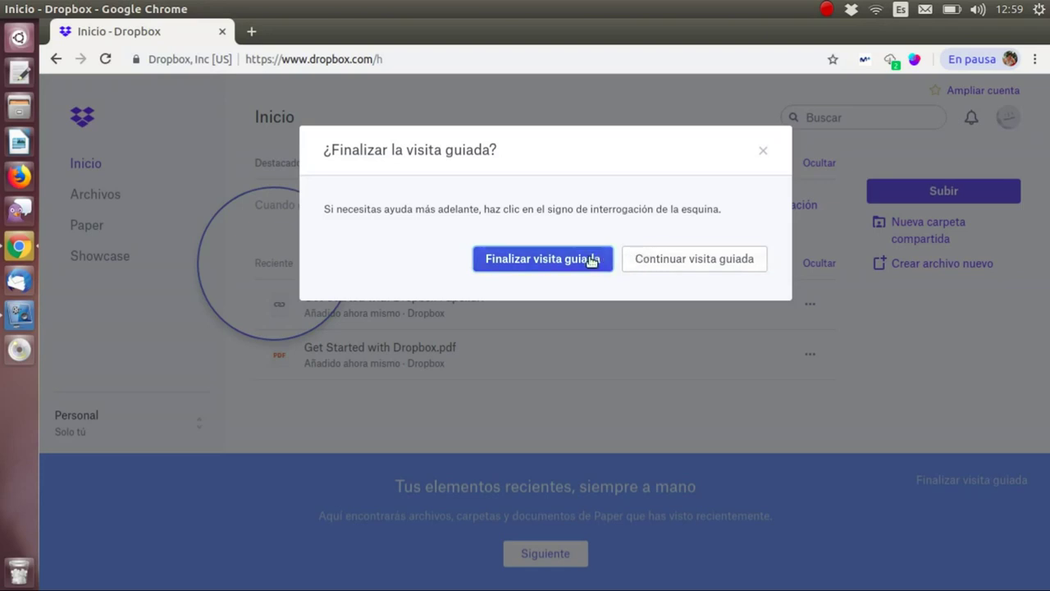
click(590, 259)
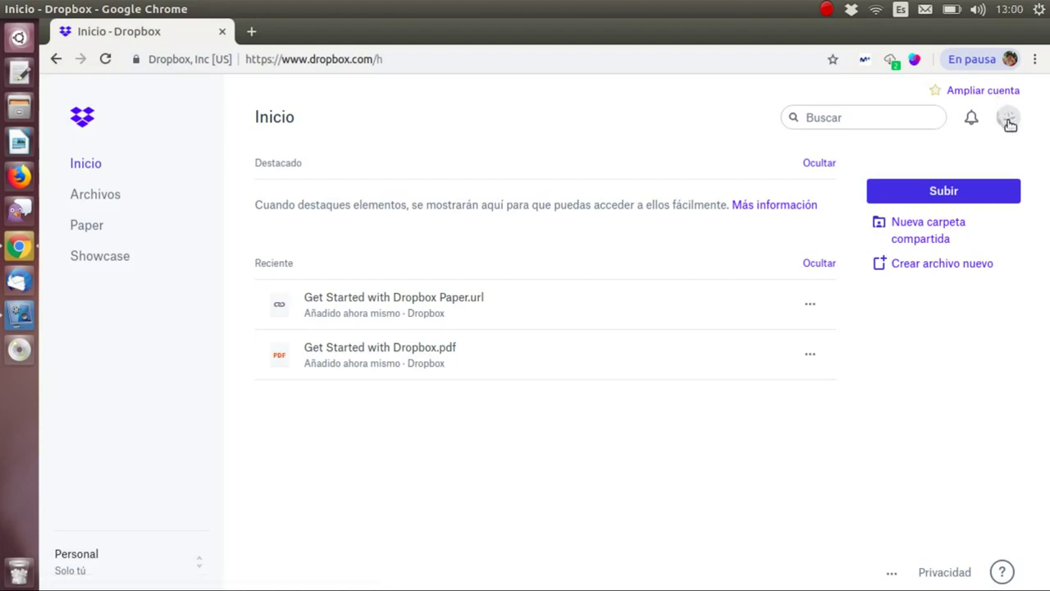
- Upload perfil.jpeg from the Escritorio folder as the account's profile photo
click(1009, 119)
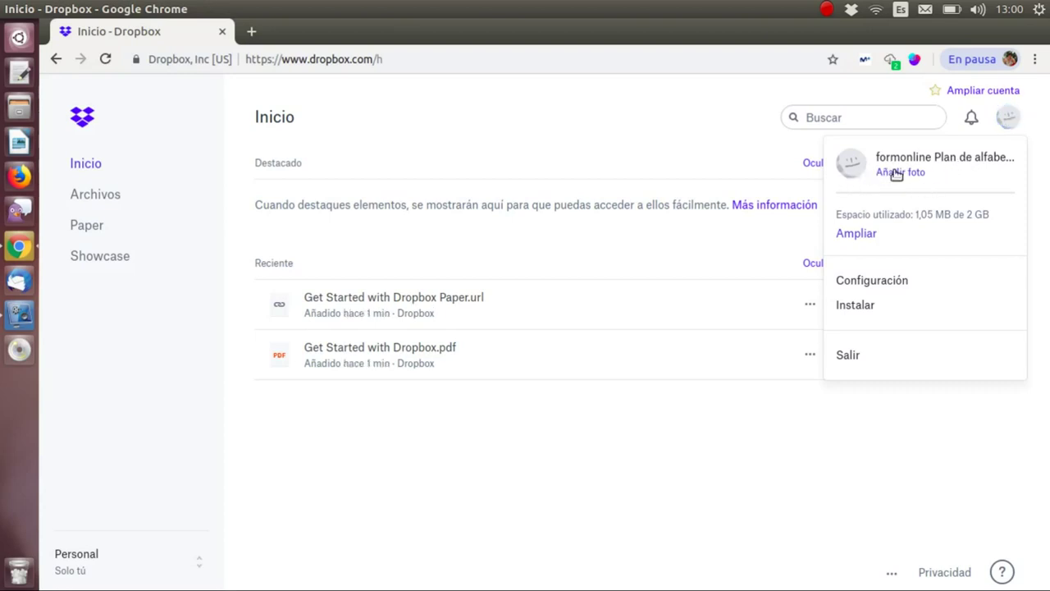
click(894, 170)
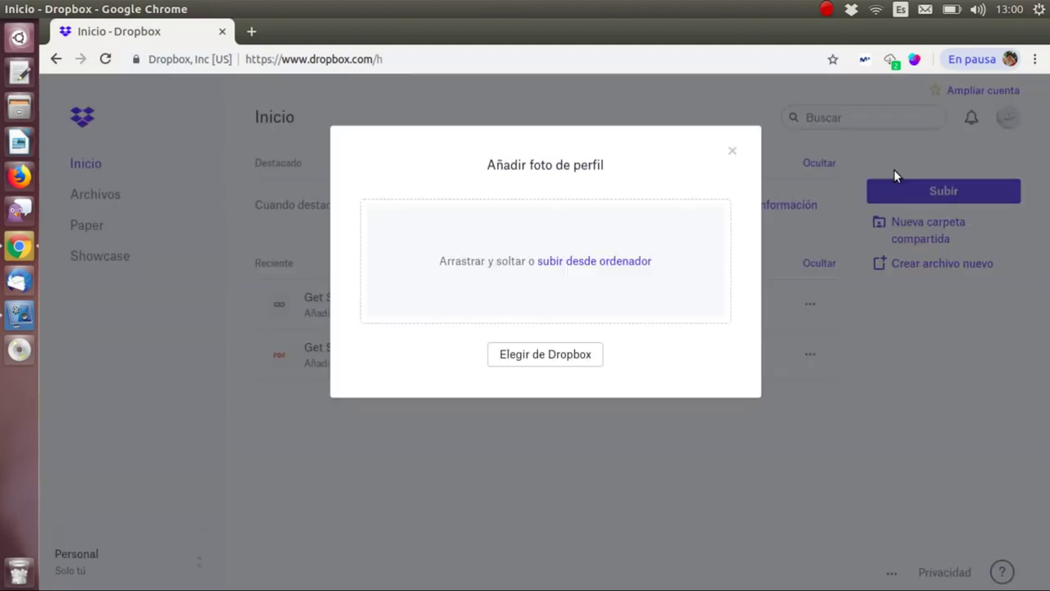
click(622, 264)
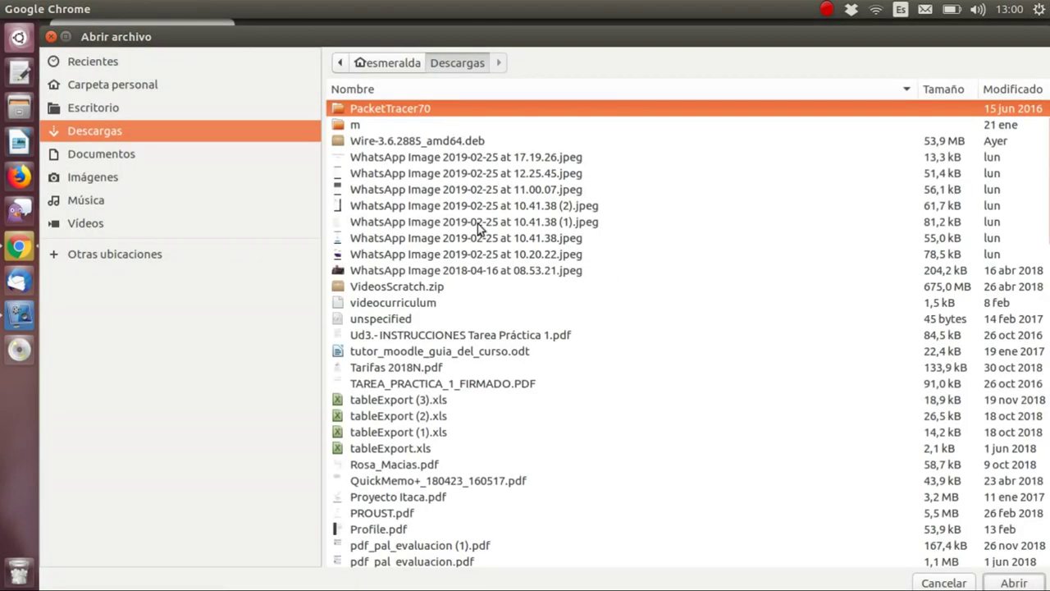
click(92, 108)
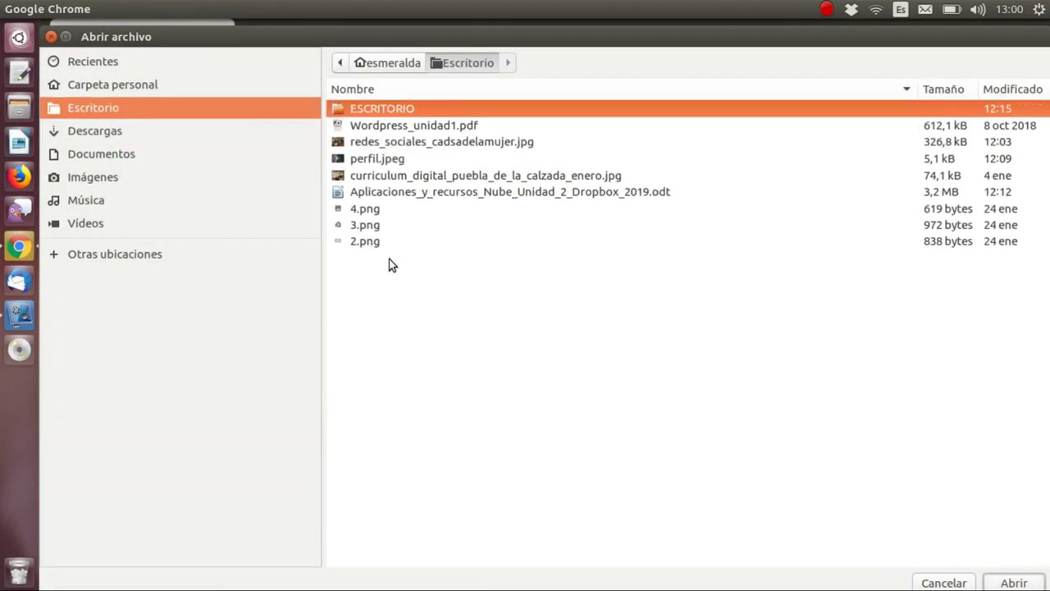
double_click(382, 158)
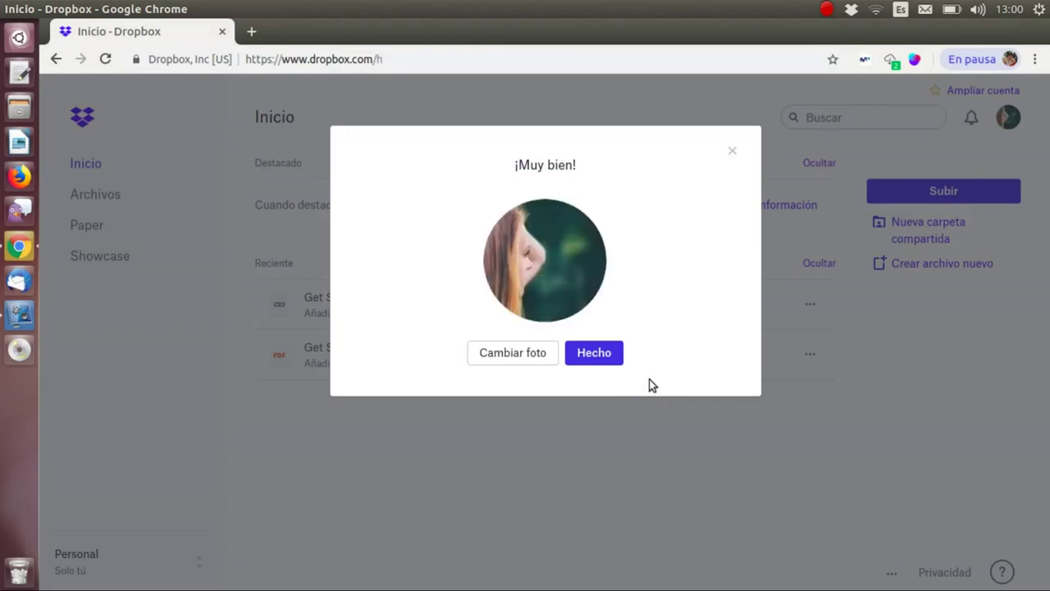
click(609, 353)
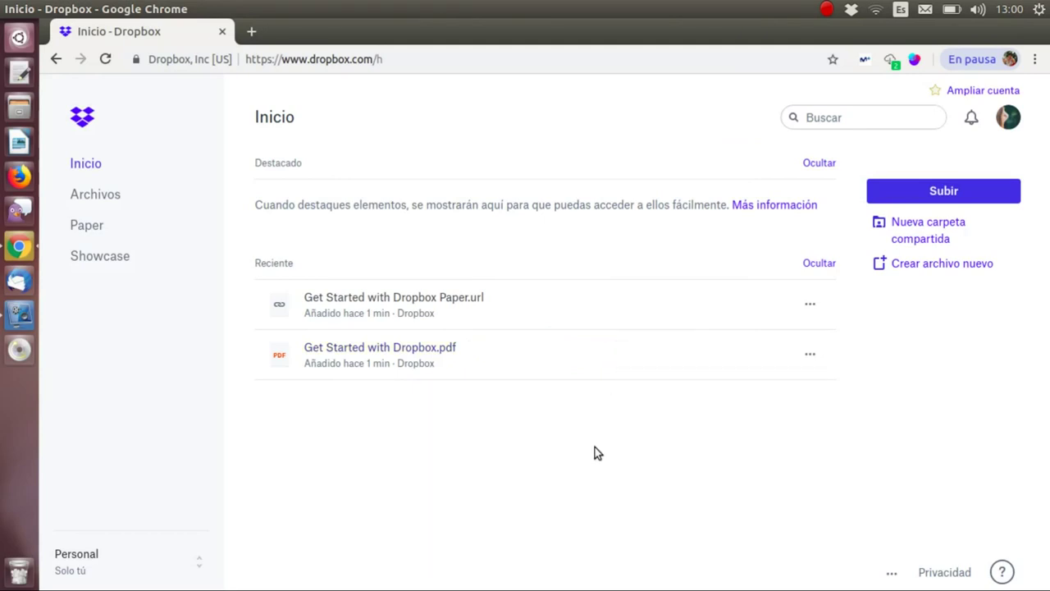
click(1012, 120)
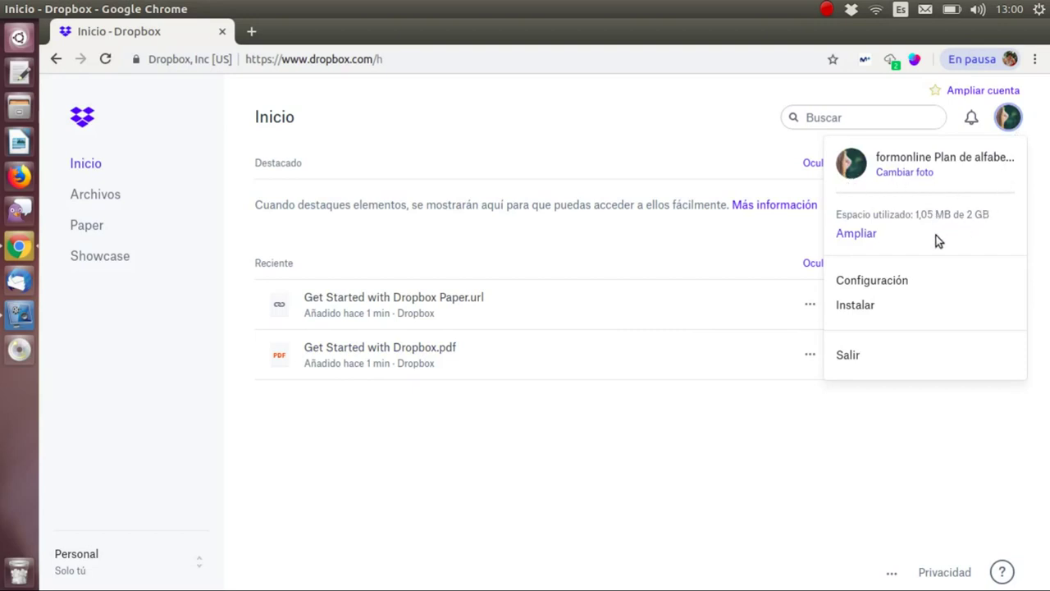
- Open Configuración, dismiss the Paper promotion and review the General settings page
click(875, 286)
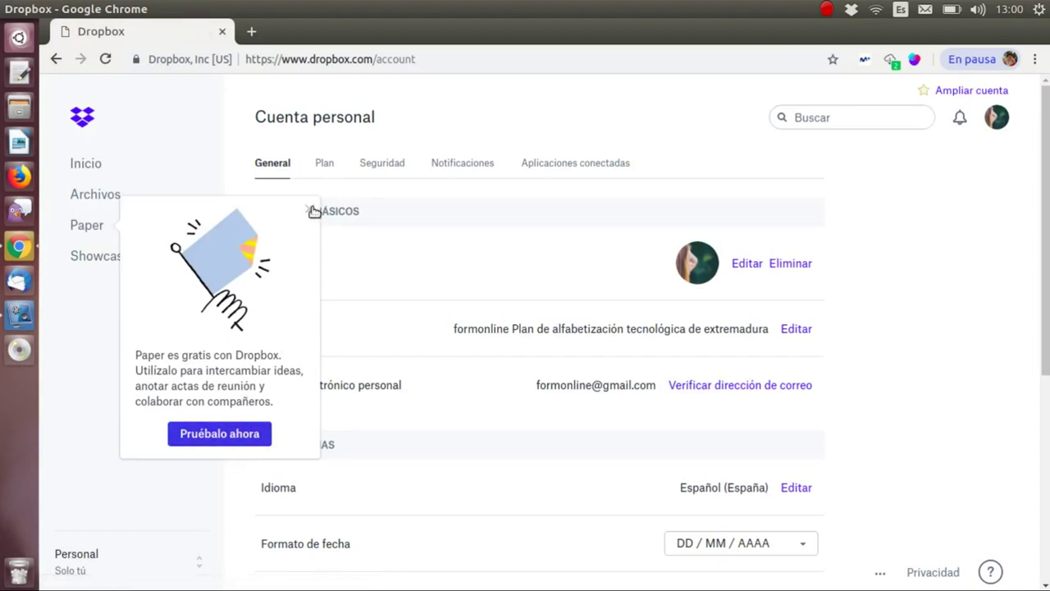
click(310, 208)
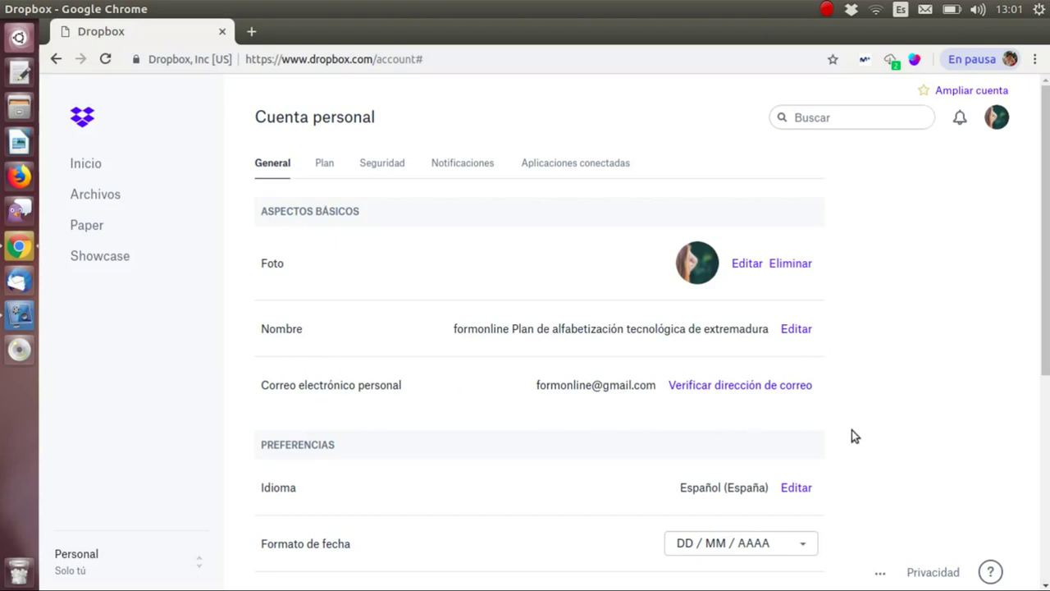
scroll(851, 430, down, 2)
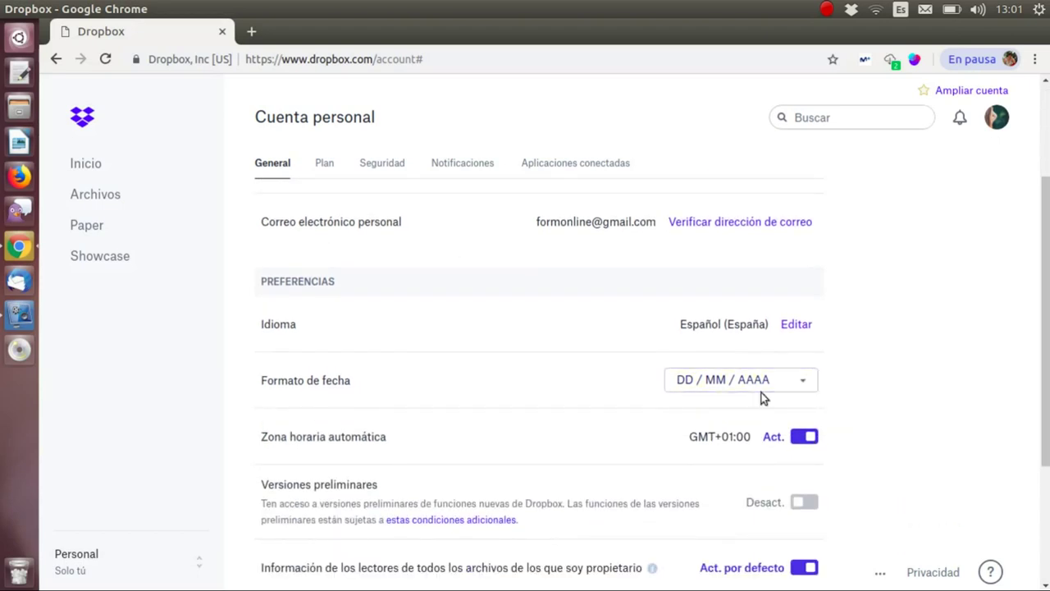
scroll(869, 394, down, 3)
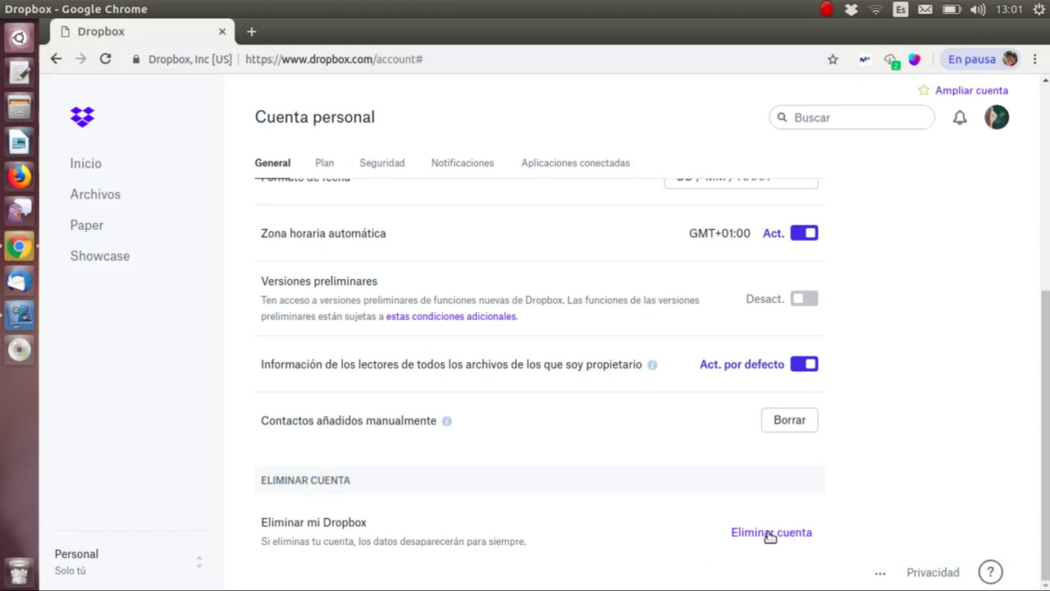
scroll(612, 435, up, 3)
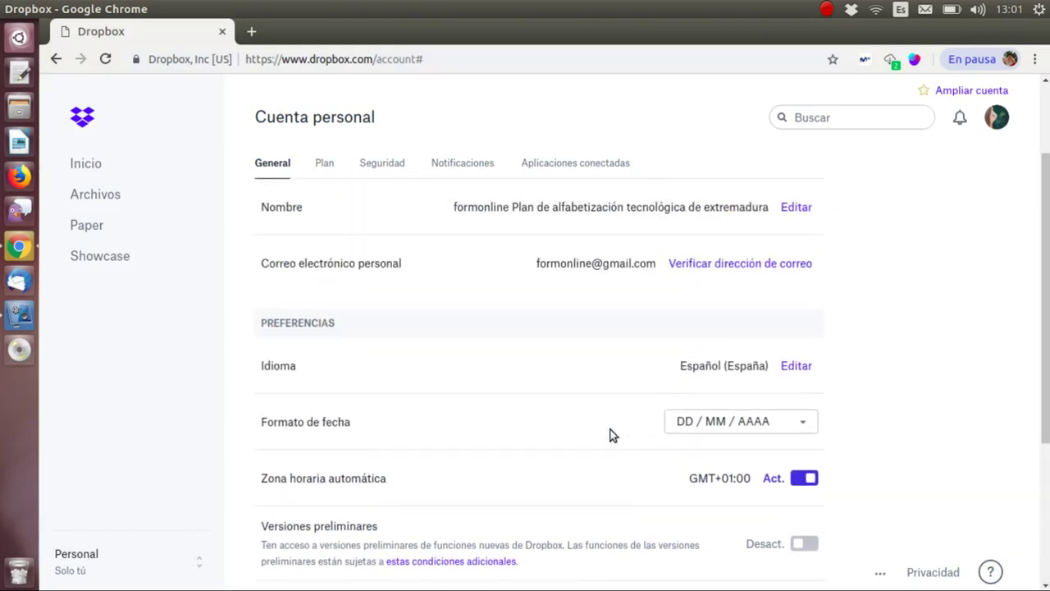
click(329, 164)
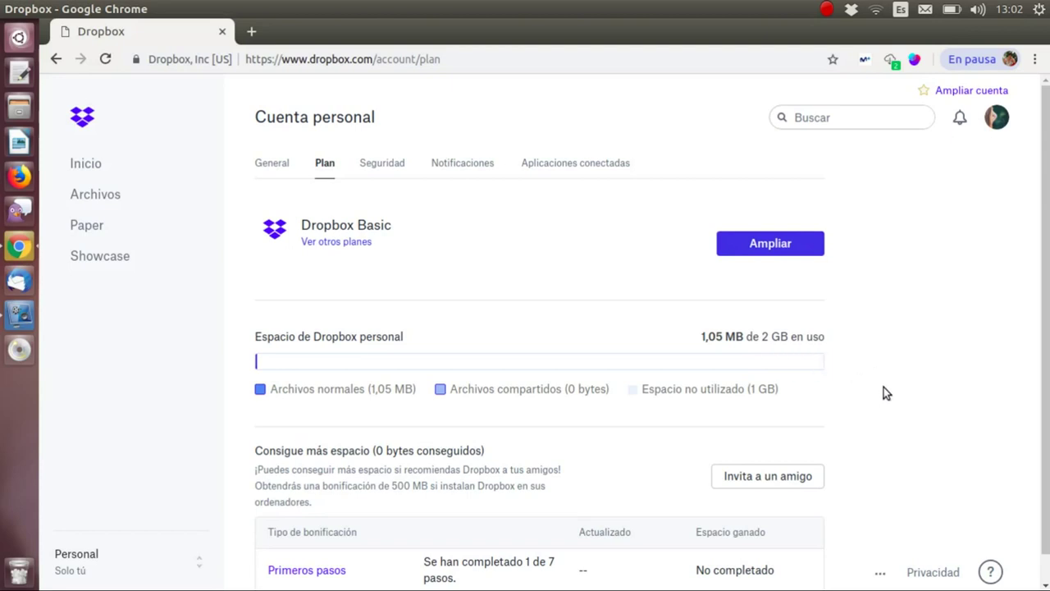
- Scroll the Plan tab to review Dropbox Basic usage of 1,05 MB of 2 GB
scroll(884, 387, down, 1)
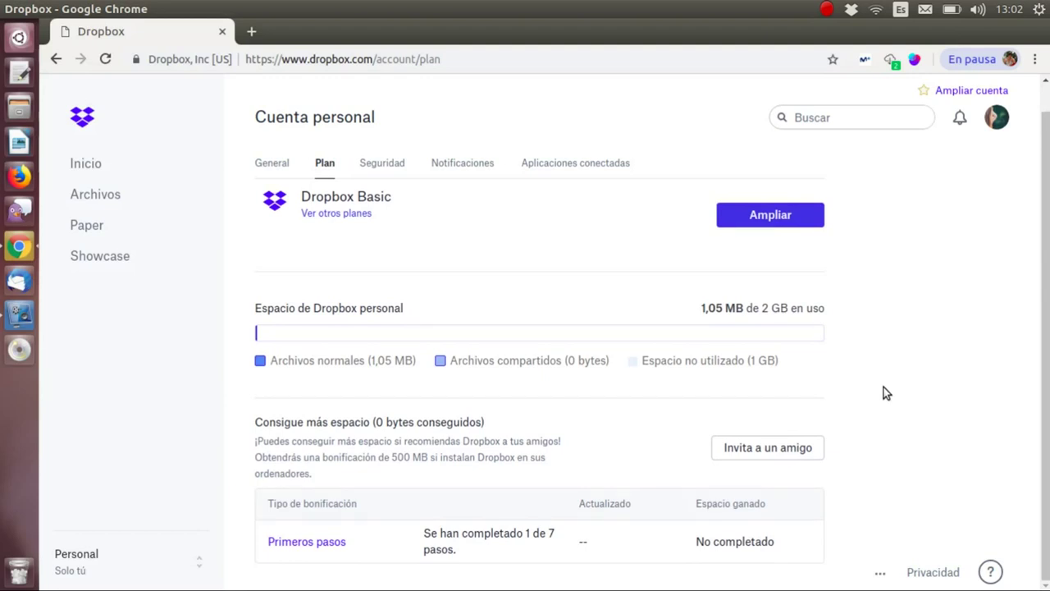
scroll(883, 387, up, 1)
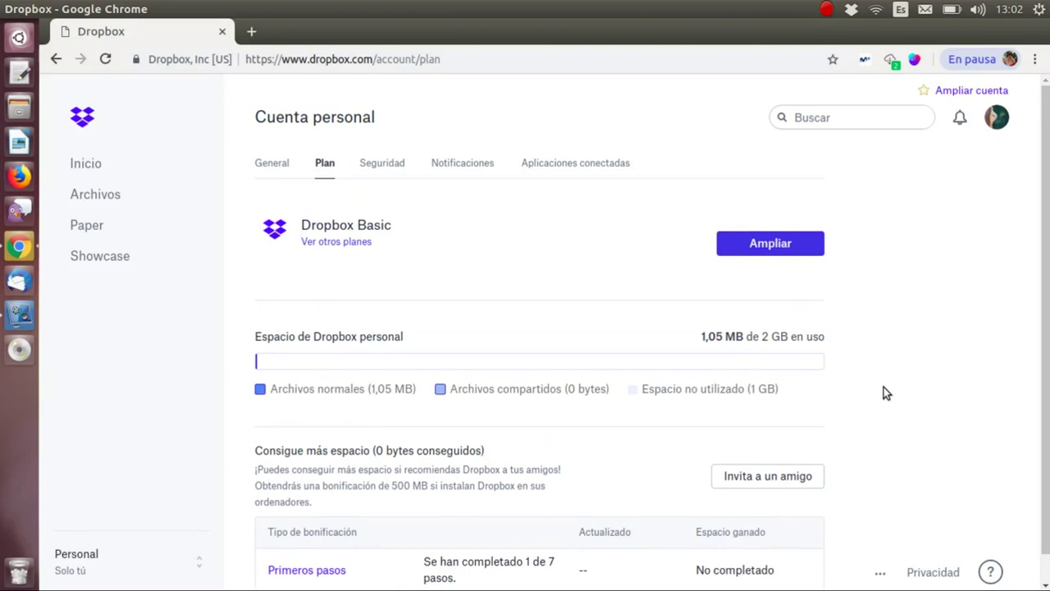
scroll(414, 385, down, 1)
scroll(408, 357, up, 1)
- On the Seguridad tab, begin two-step verification and confirm with the account password
click(383, 162)
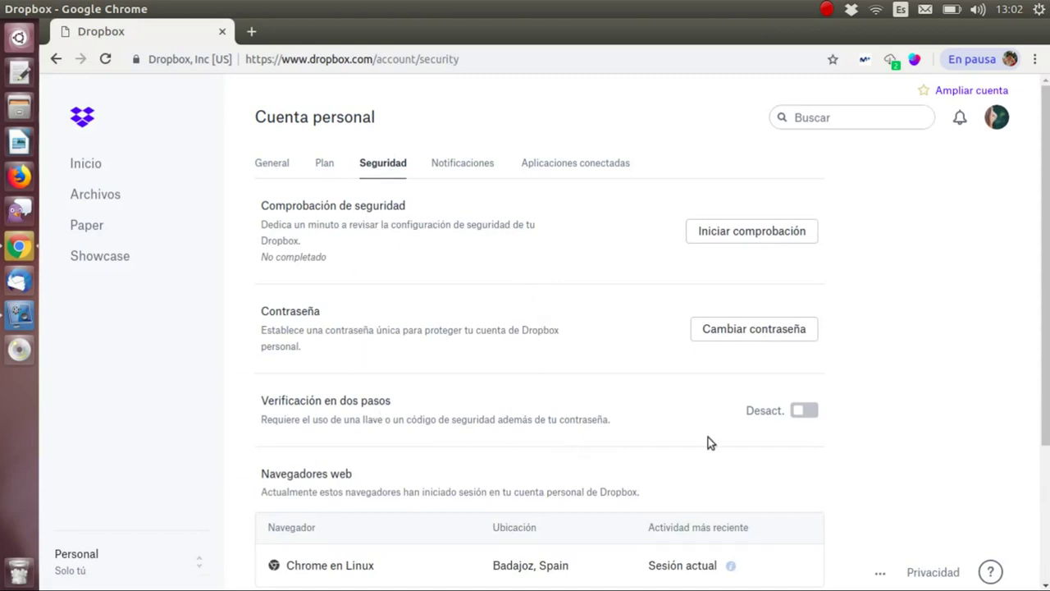
click(805, 412)
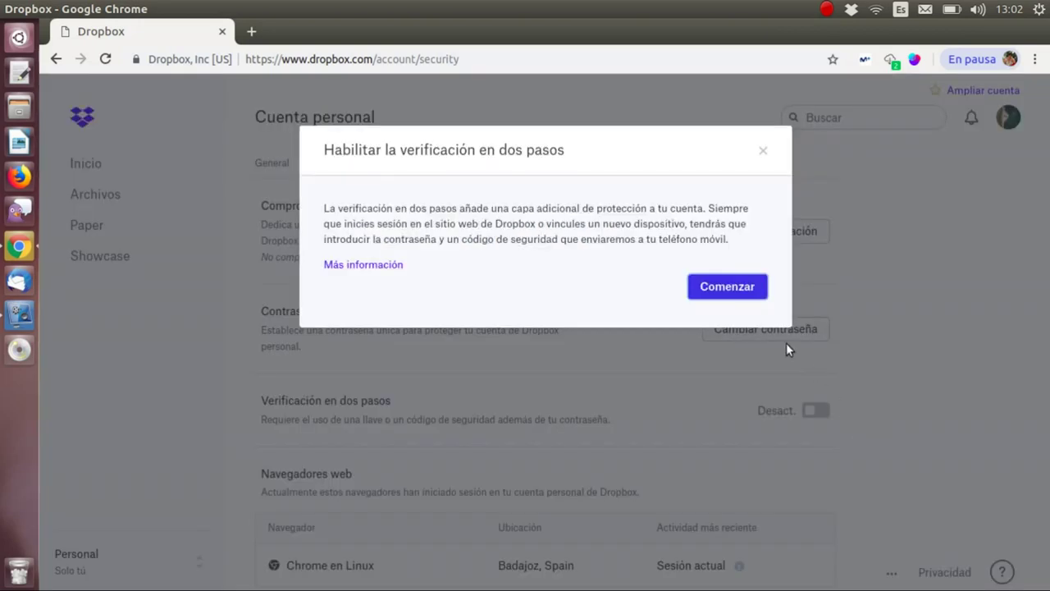
click(727, 286)
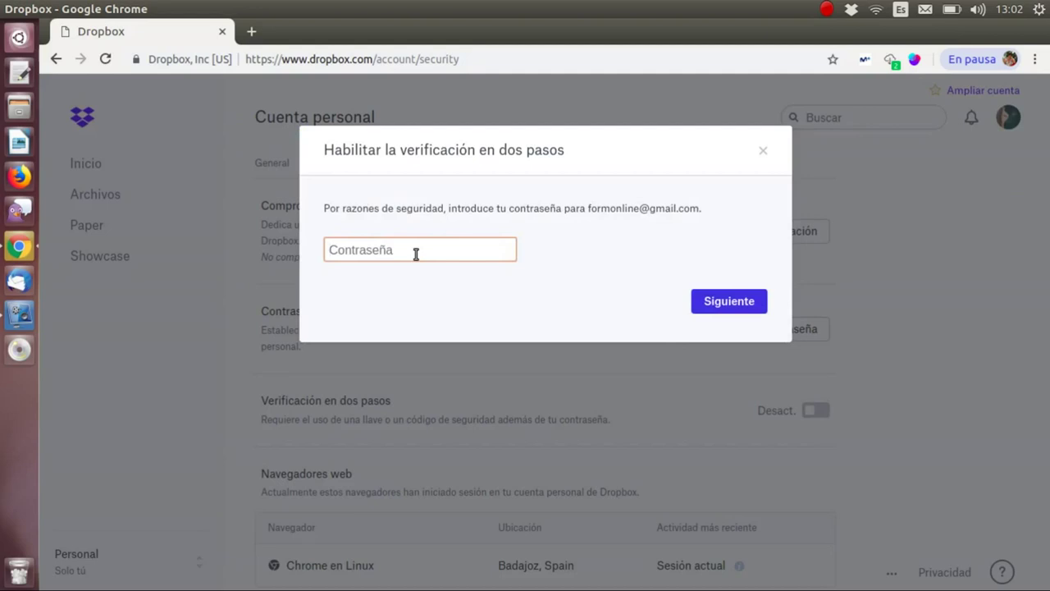
text(••••••••••••)
click(703, 304)
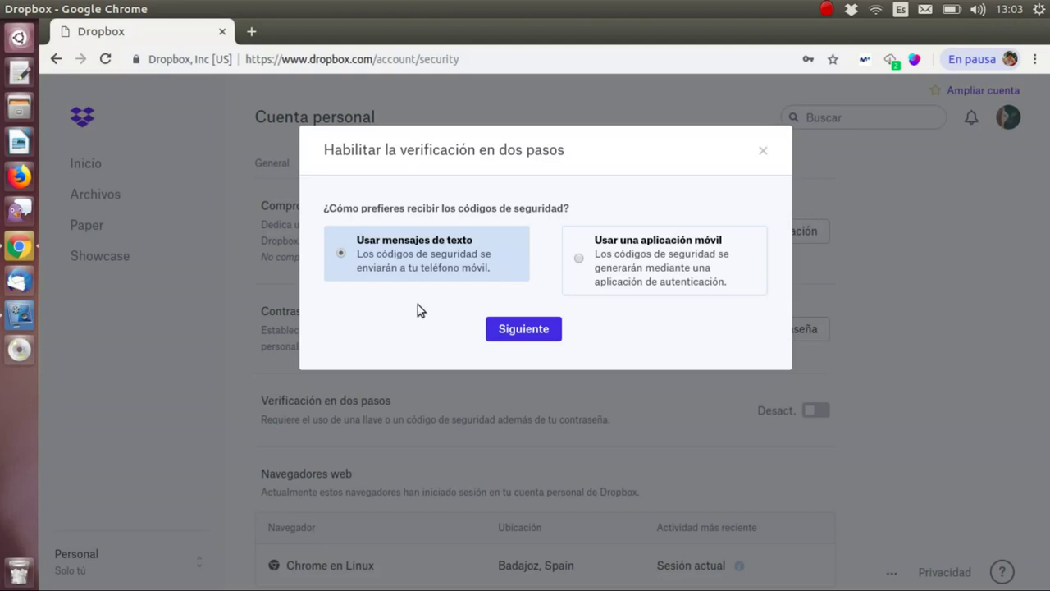
- Choose text-message codes, submit the mobile number, then cancel the two-step verification setup
click(517, 333)
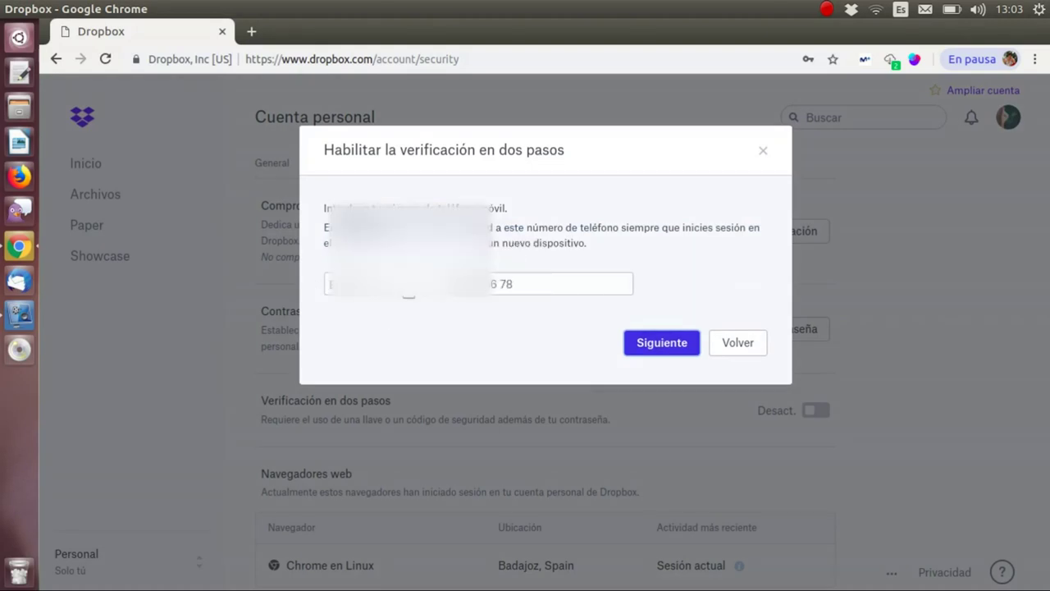
click(448, 283)
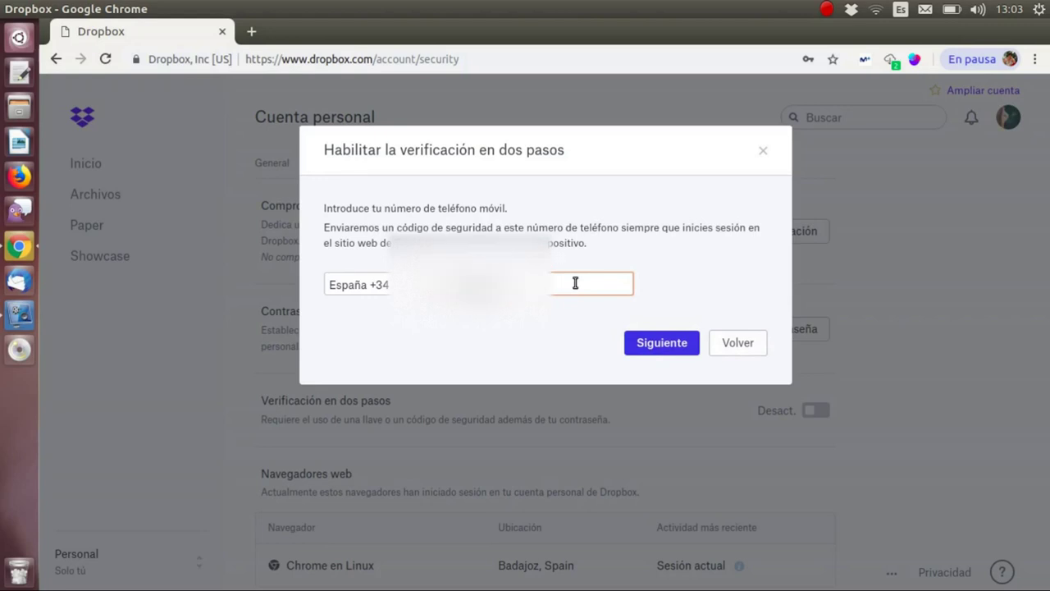
click(652, 342)
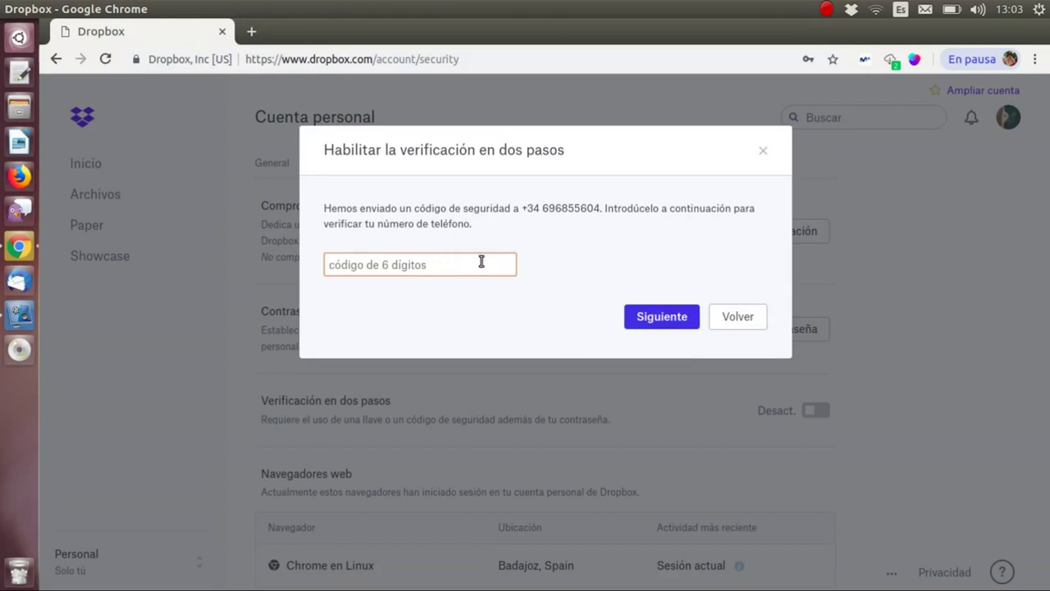
click(762, 150)
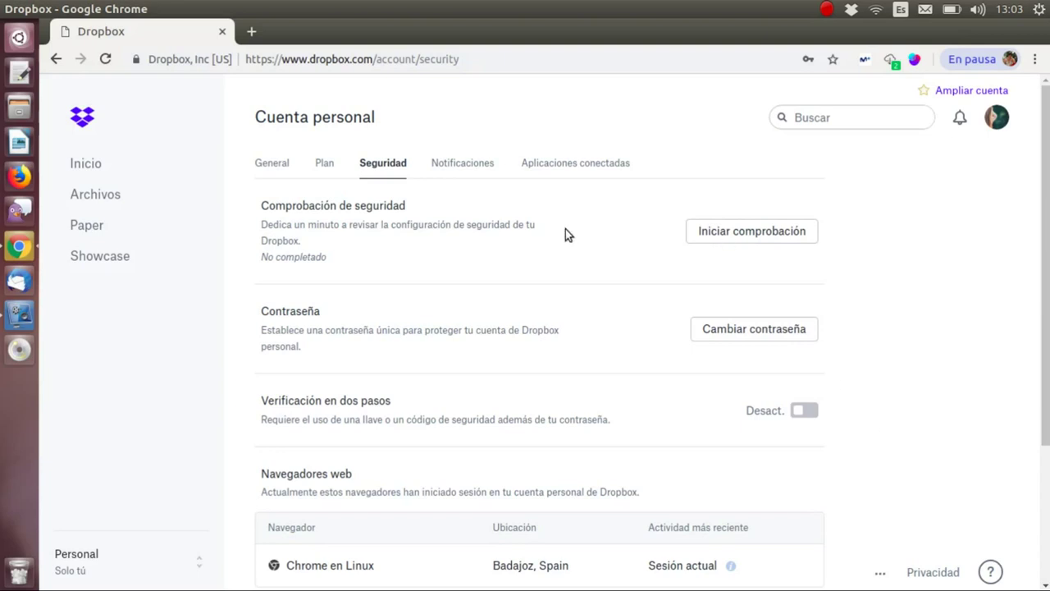
- Toggle the low-storage e-mail alert off and back on, then view connected apps
click(457, 164)
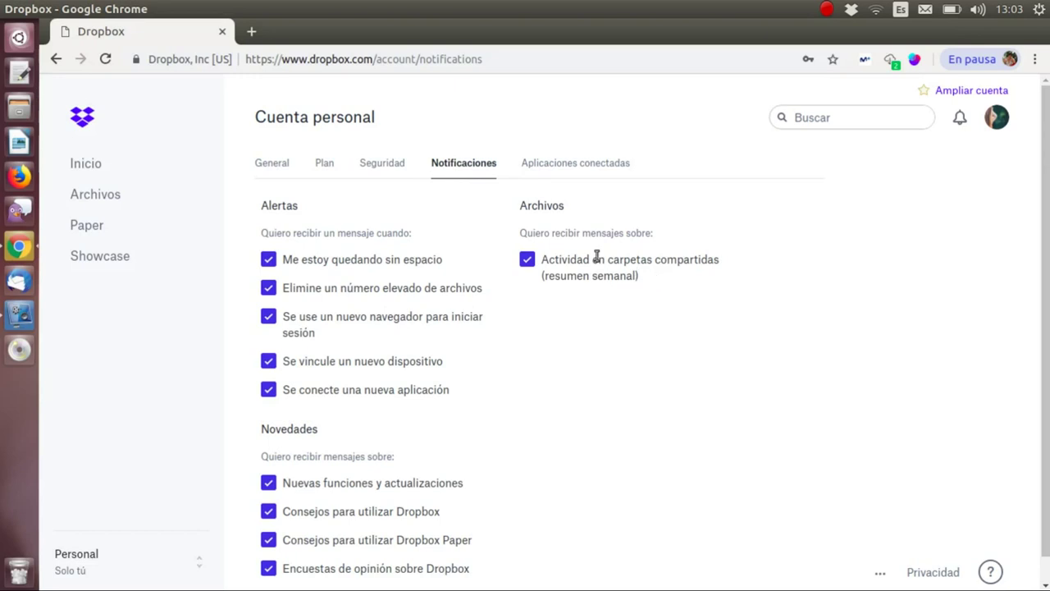
click(261, 262)
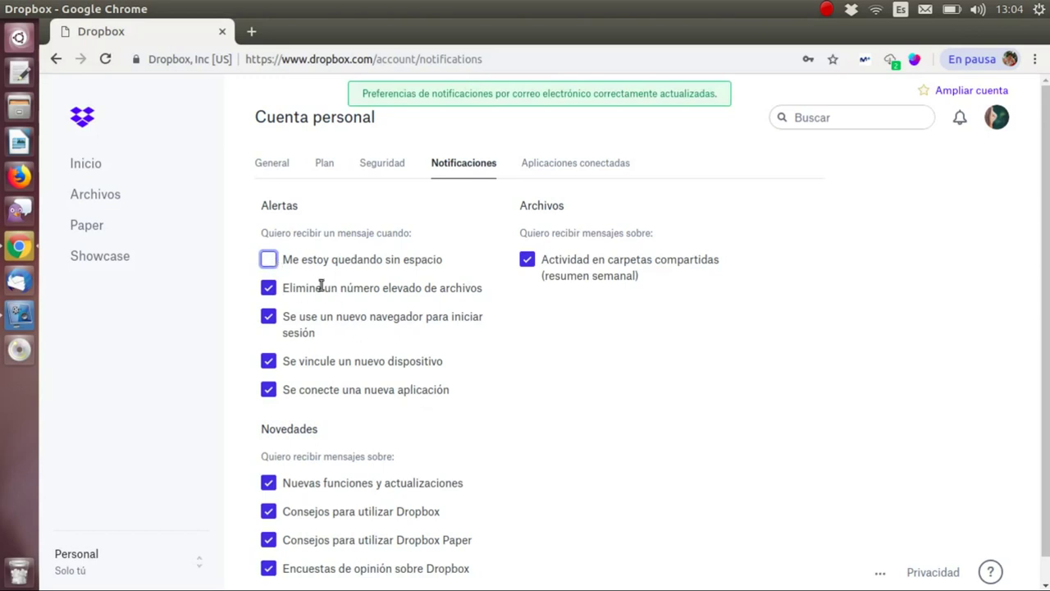
click(269, 260)
scroll(378, 433, down, 1)
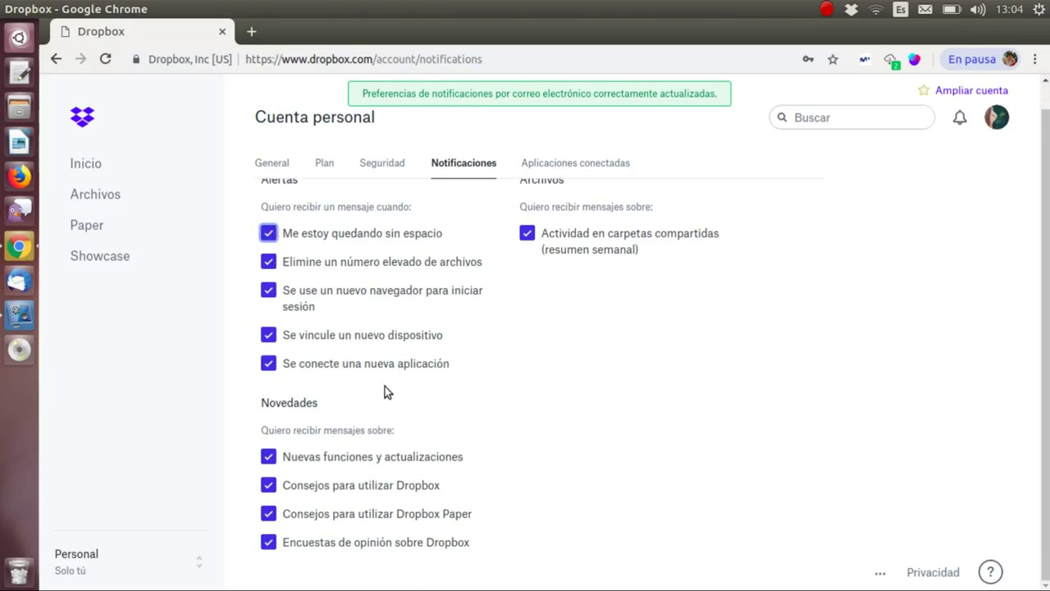
scroll(552, 396, up, 1)
click(614, 168)
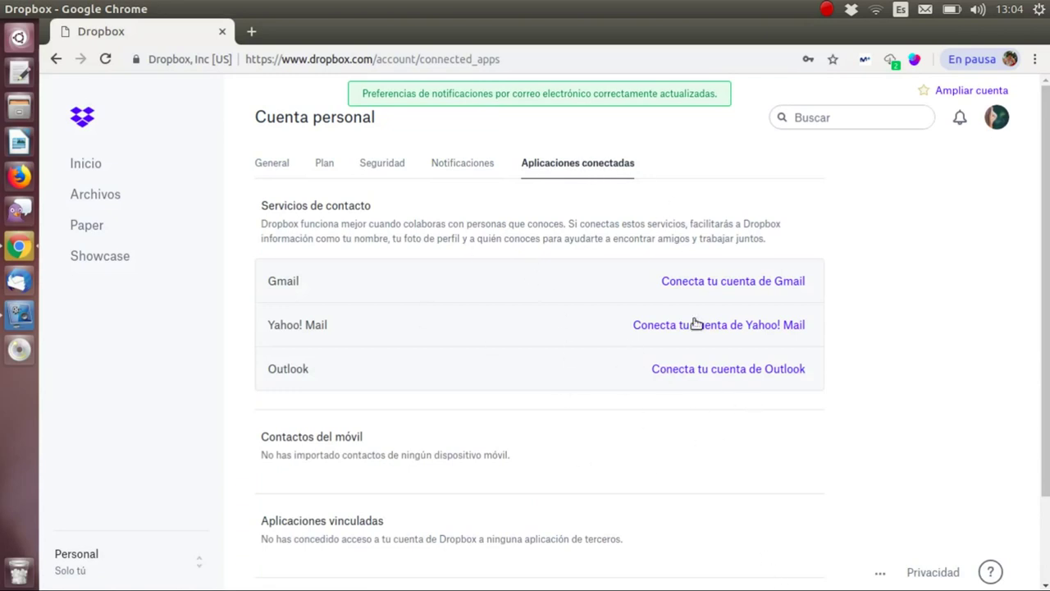
- Look through the General, Plan, Seguridad and Notificaciones settings tabs, then go back to Inicio
click(263, 165)
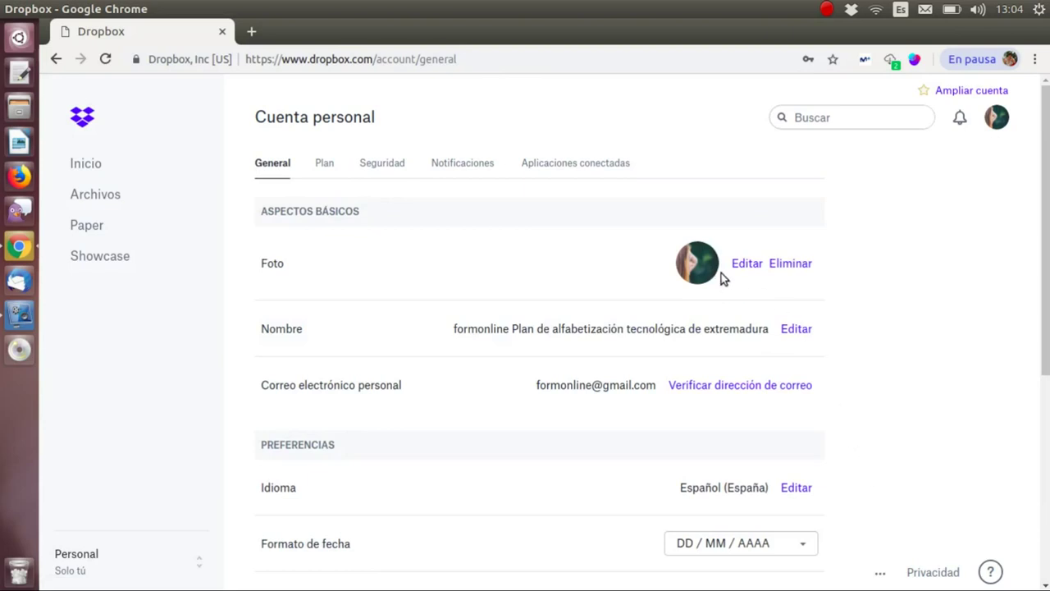
scroll(779, 324, down, 5)
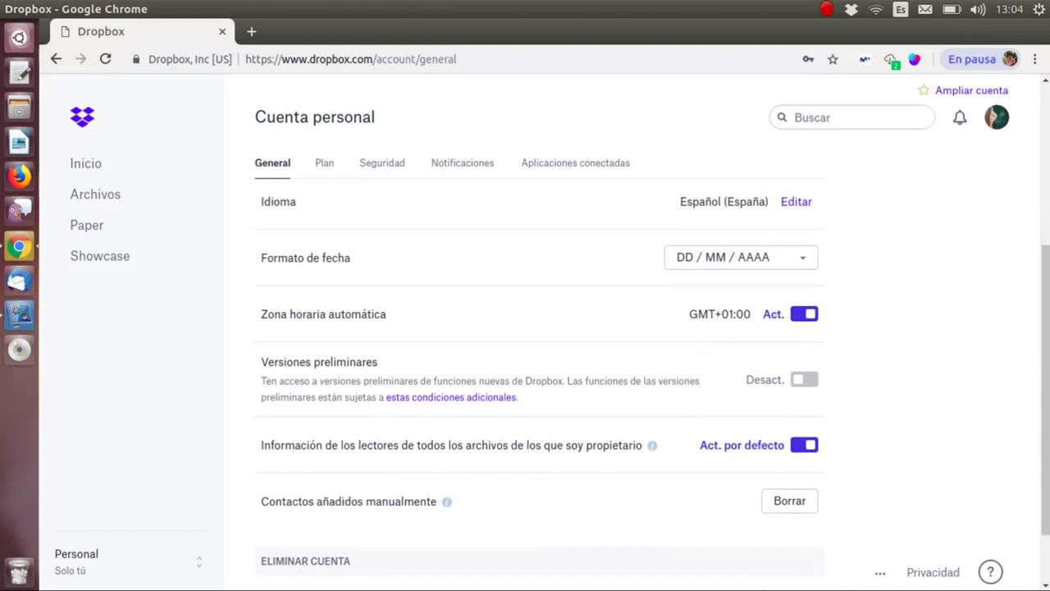
scroll(799, 544, up, 3)
click(328, 167)
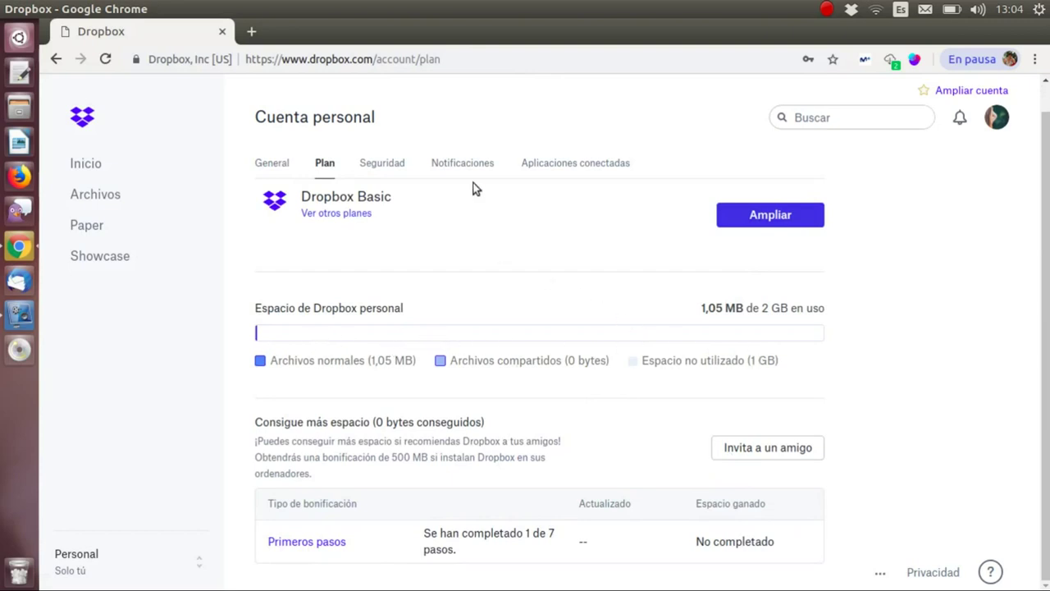
click(398, 164)
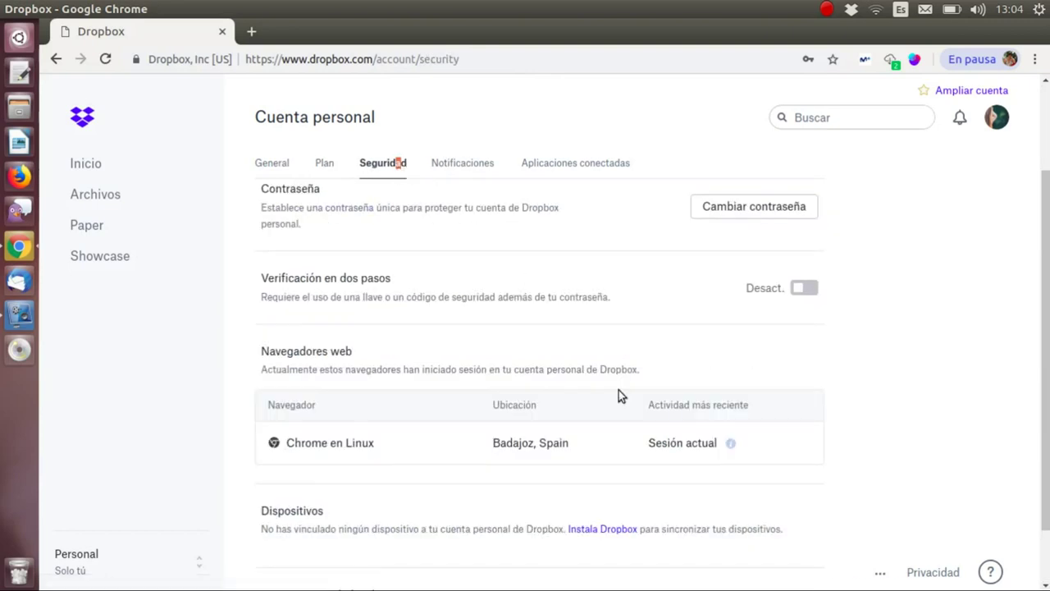
click(439, 162)
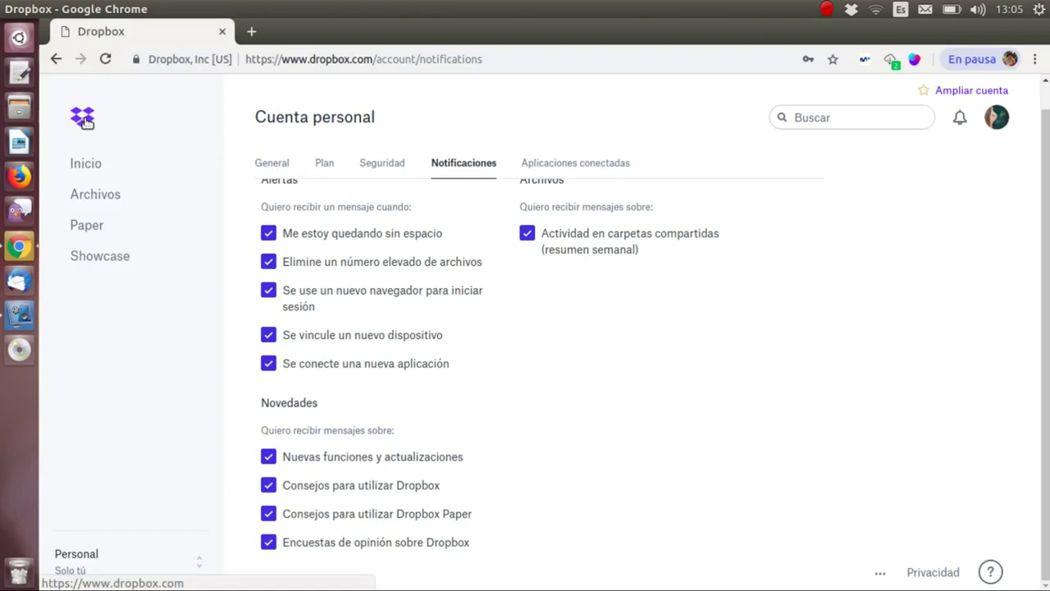
click(85, 119)
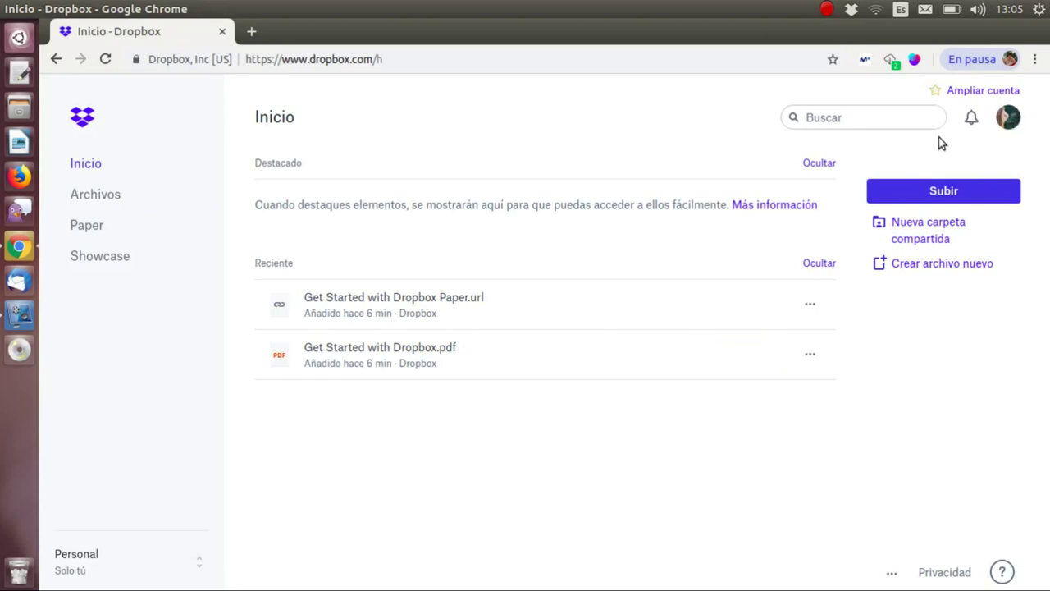
- Start a file upload with Subir > Archivos so the picker opens on Escritorio
click(852, 116)
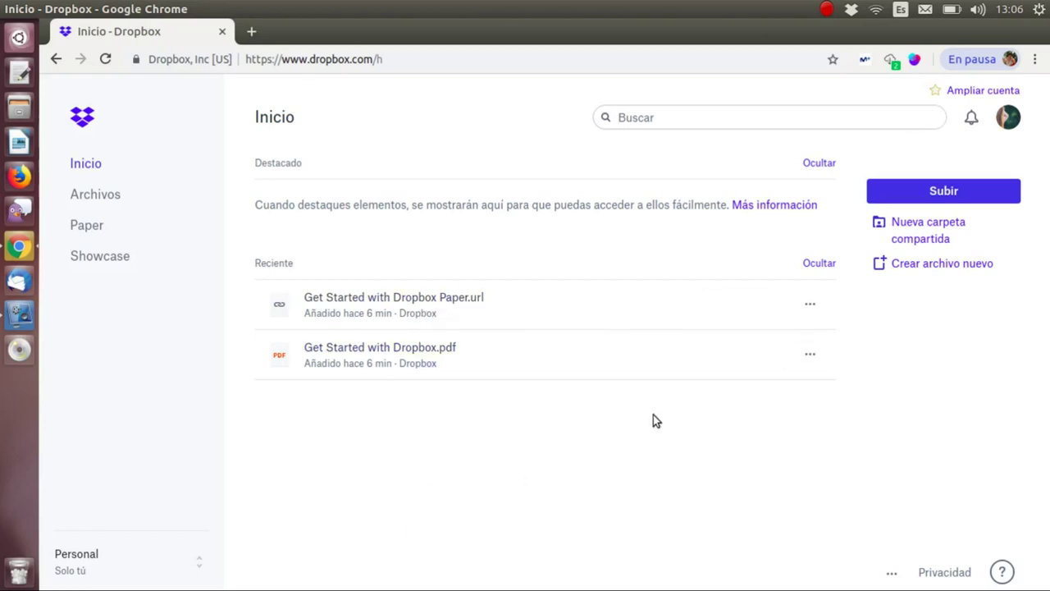
right_click(416, 484)
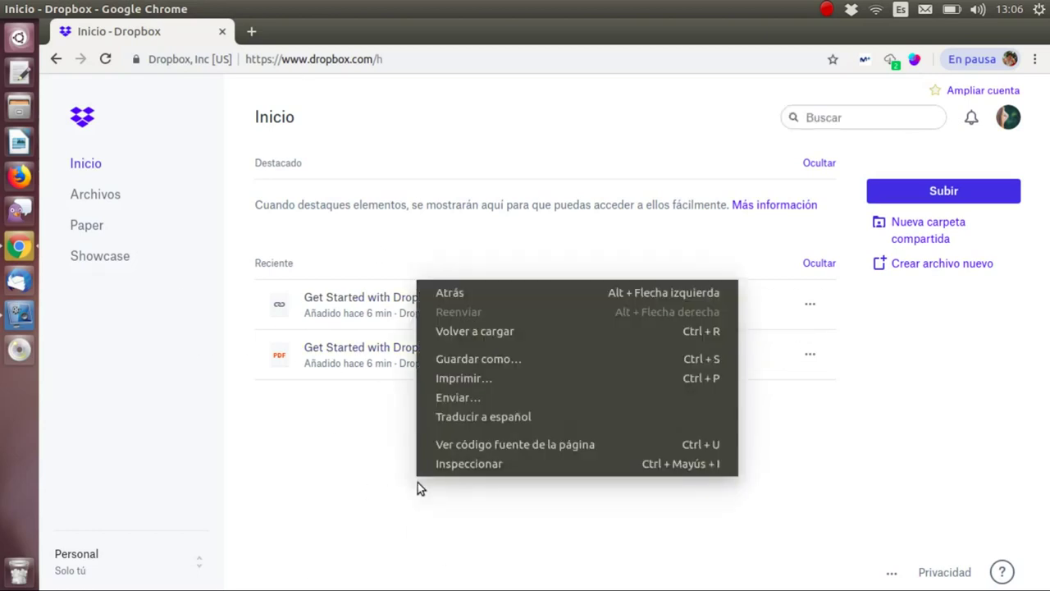
click(419, 515)
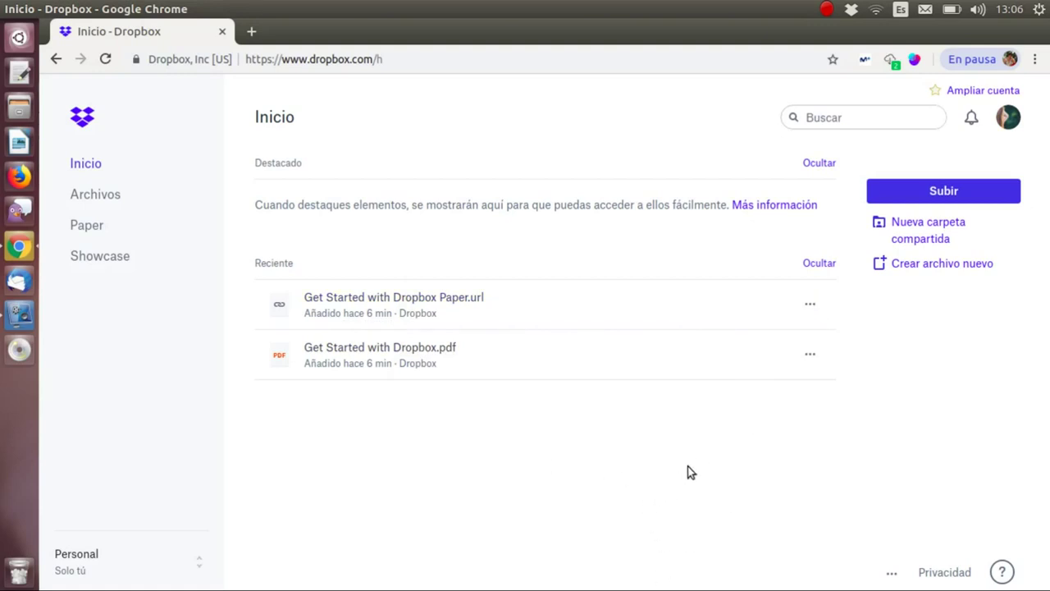
click(935, 195)
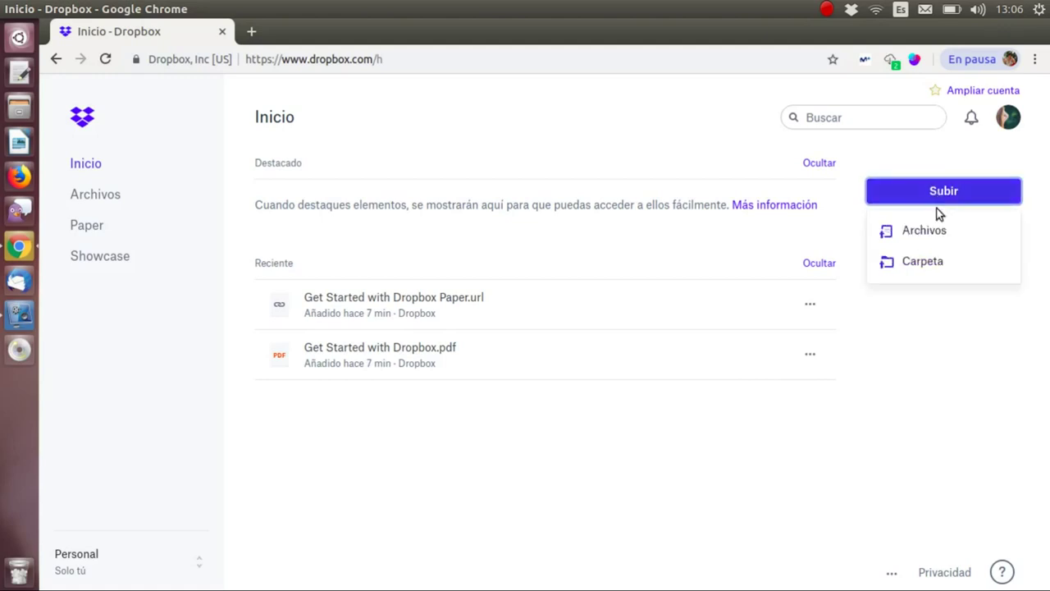
click(922, 237)
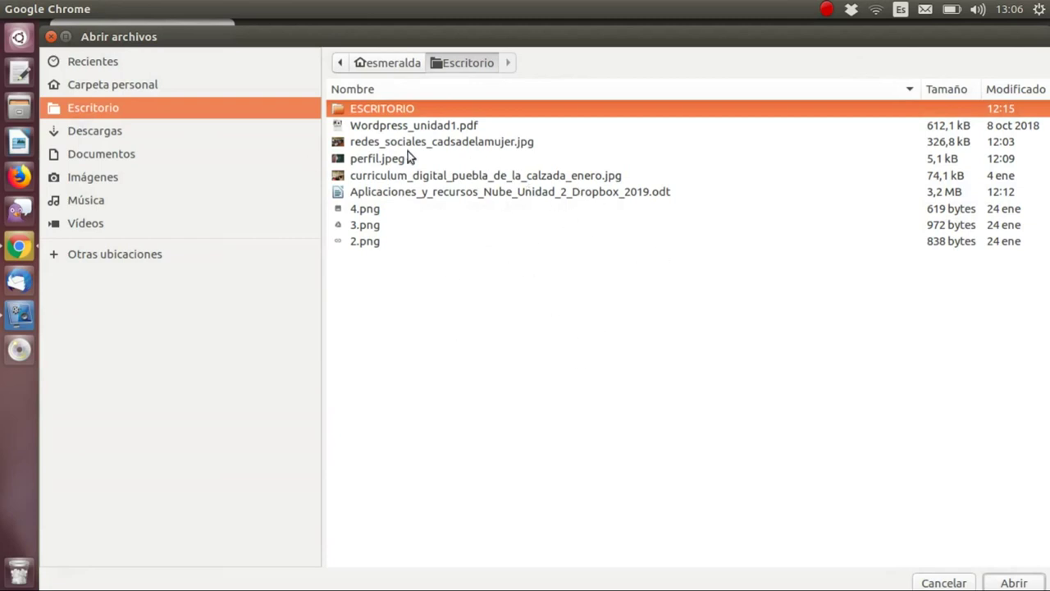
- Select Wordpress_unidad1.pdf, redes_sociales_cadsadelamujer.jpg, the curriculum photo and the Aplicaciones .odt for upload
click(422, 124)
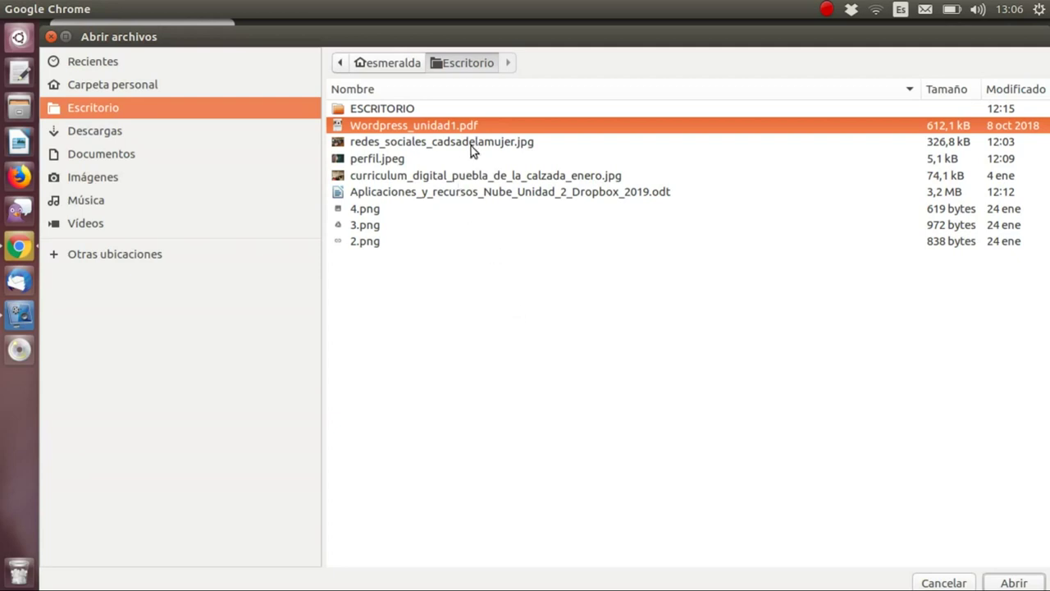
ctrl+click(498, 144)
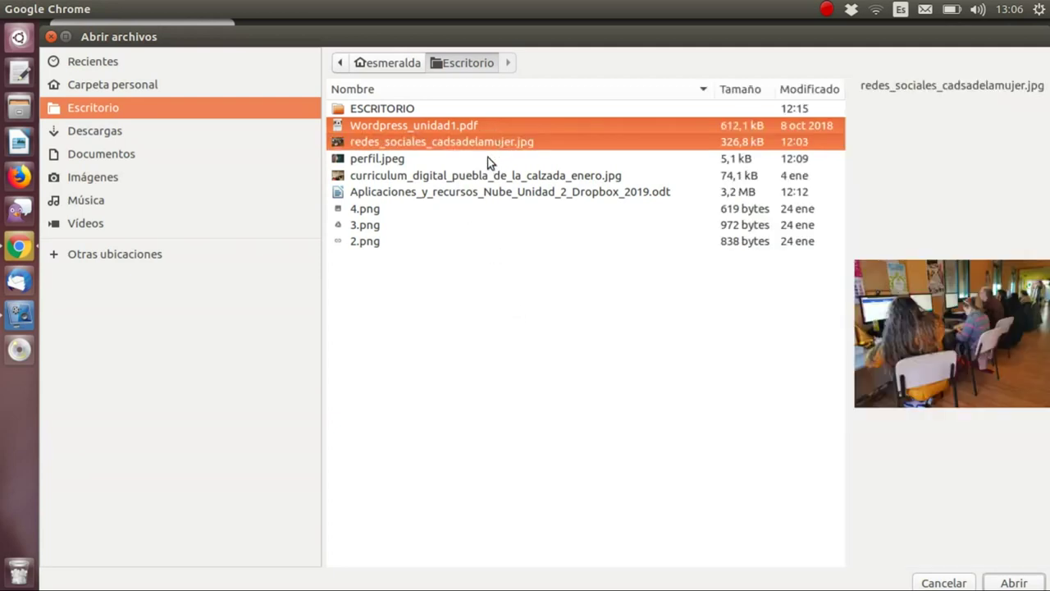
ctrl+click(386, 179)
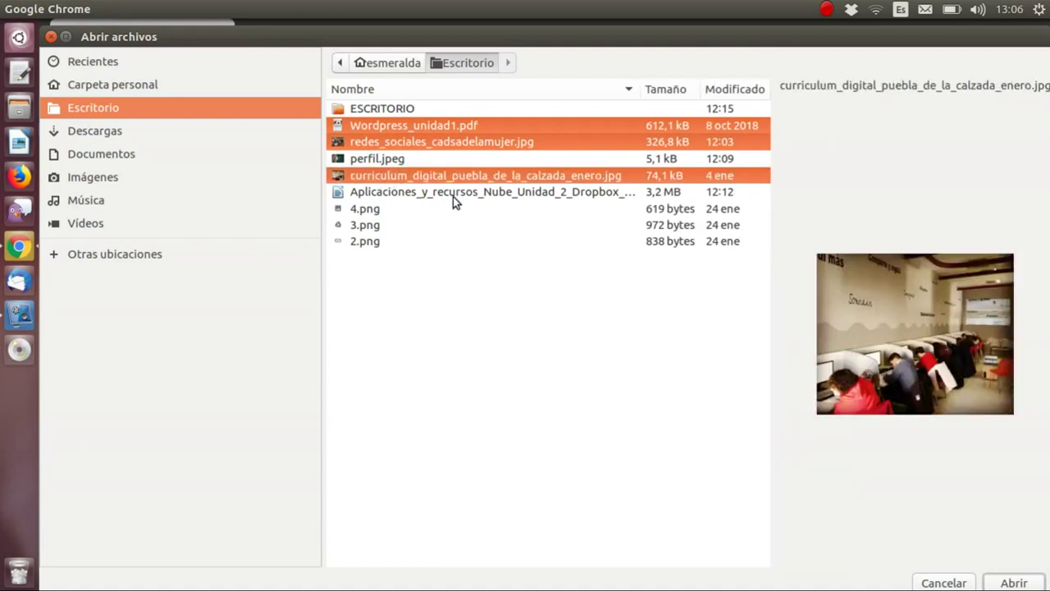
ctrl+click(412, 192)
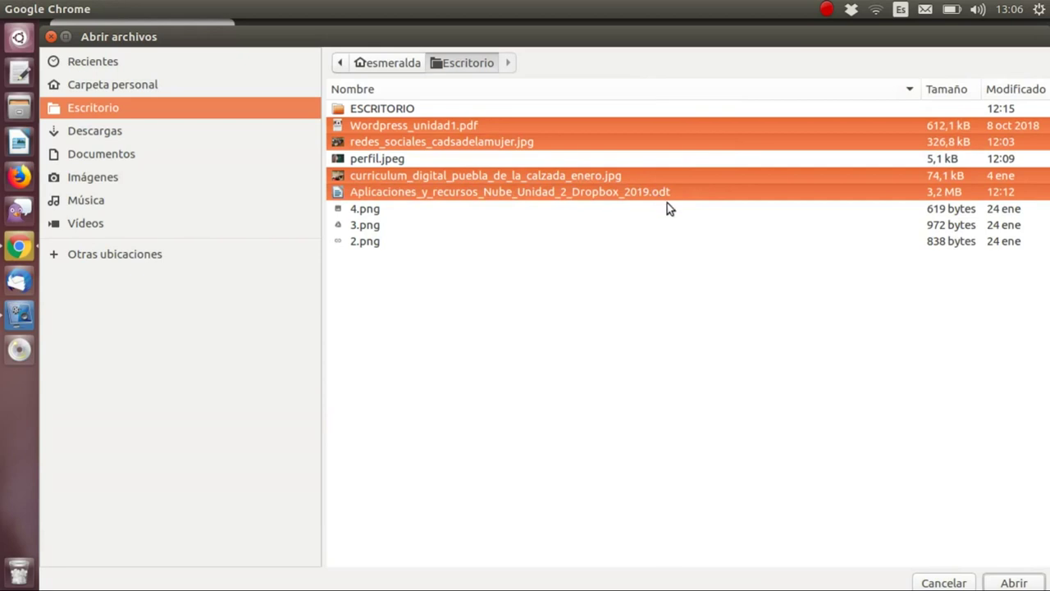
click(1013, 581)
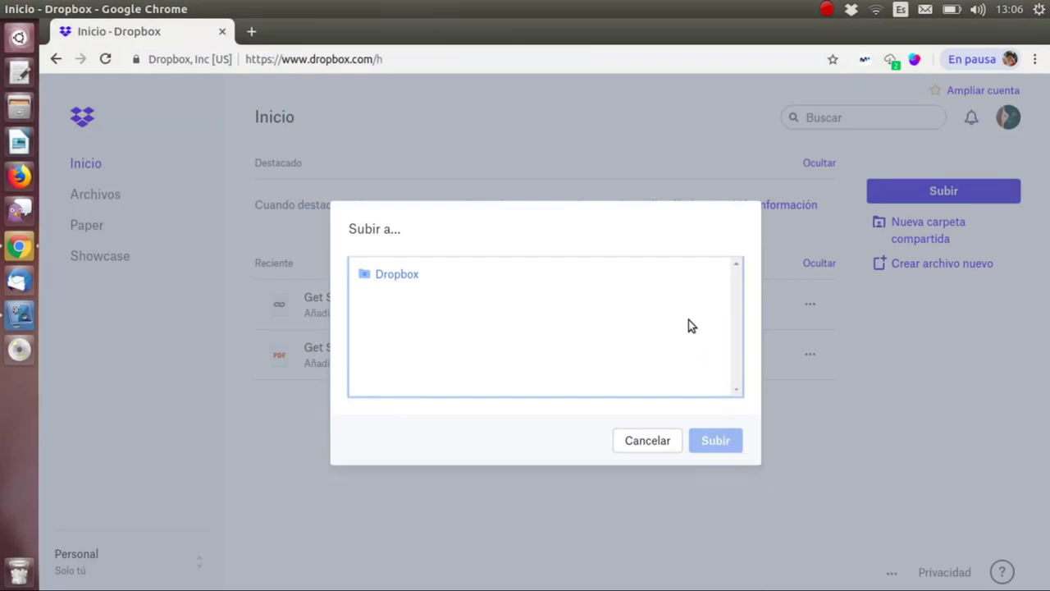
- Upload the four files into the Dropbox home folder and dismiss the completion notice
click(412, 274)
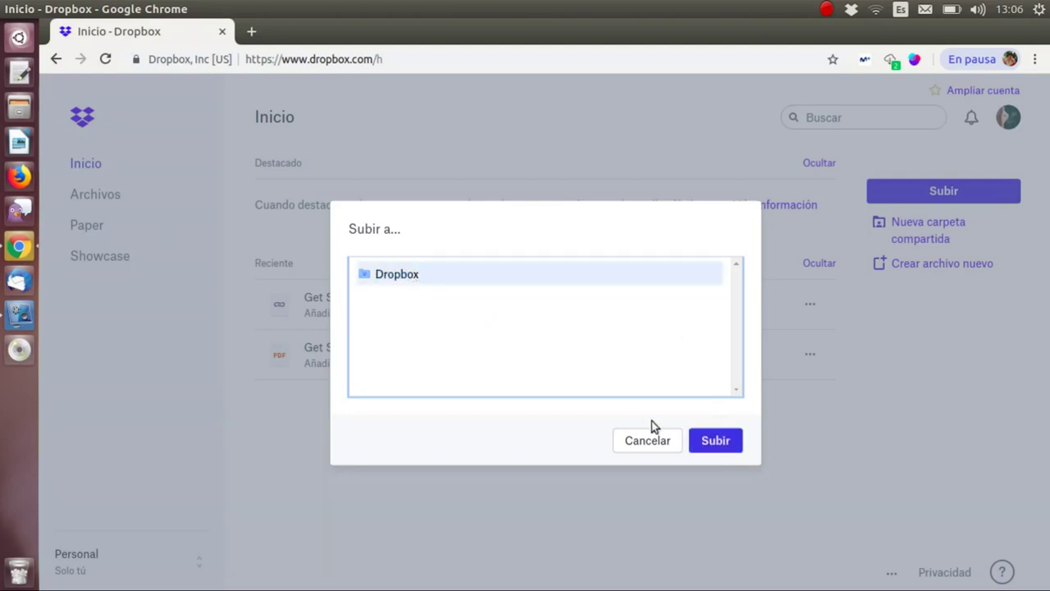
click(707, 440)
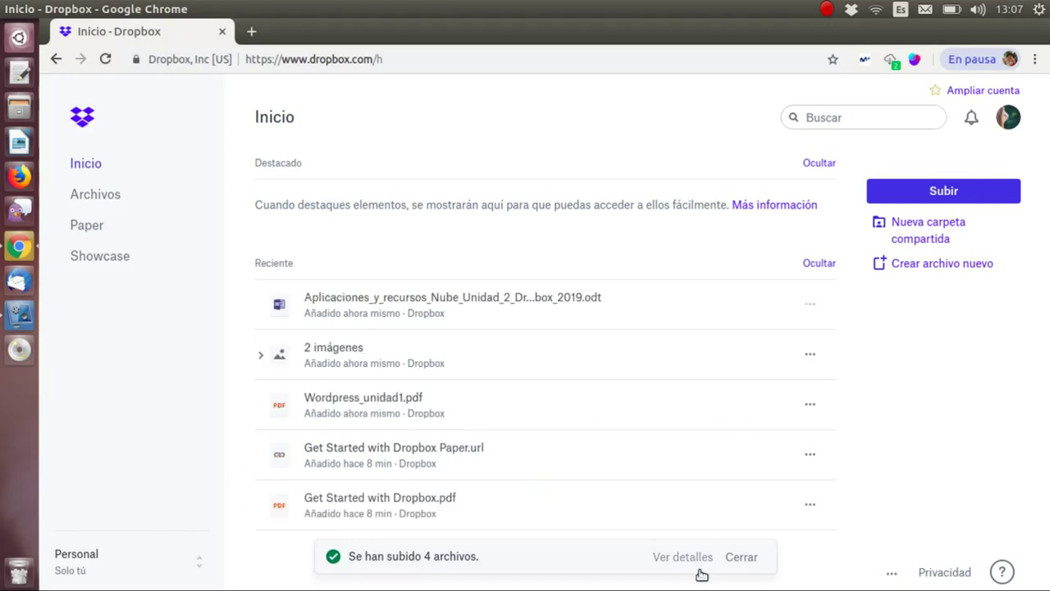
click(747, 559)
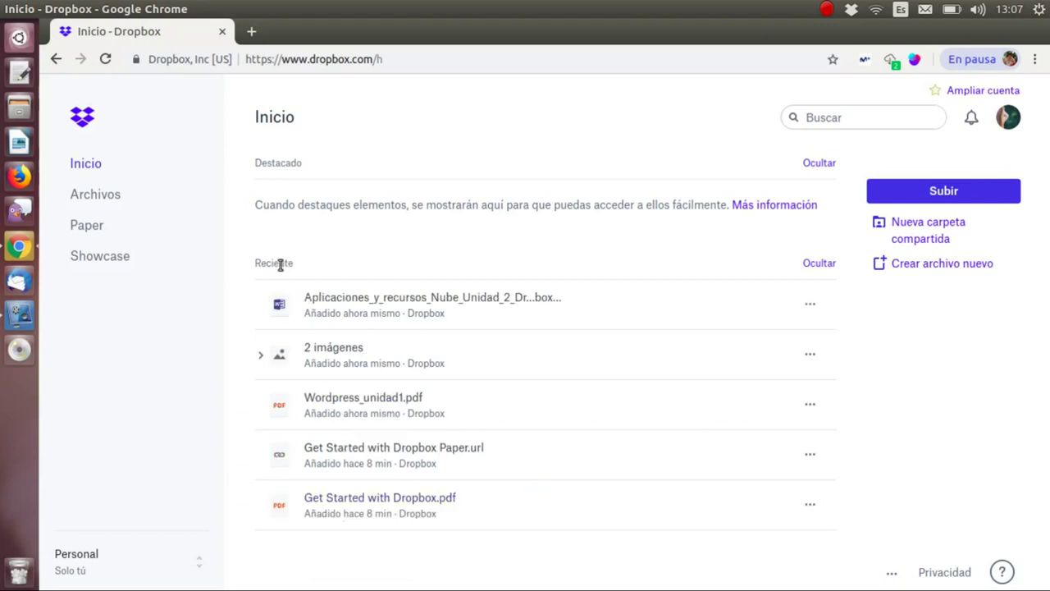
- Expand the 2 imágenes group to show both uploaded photos
mouse_move(365, 313)
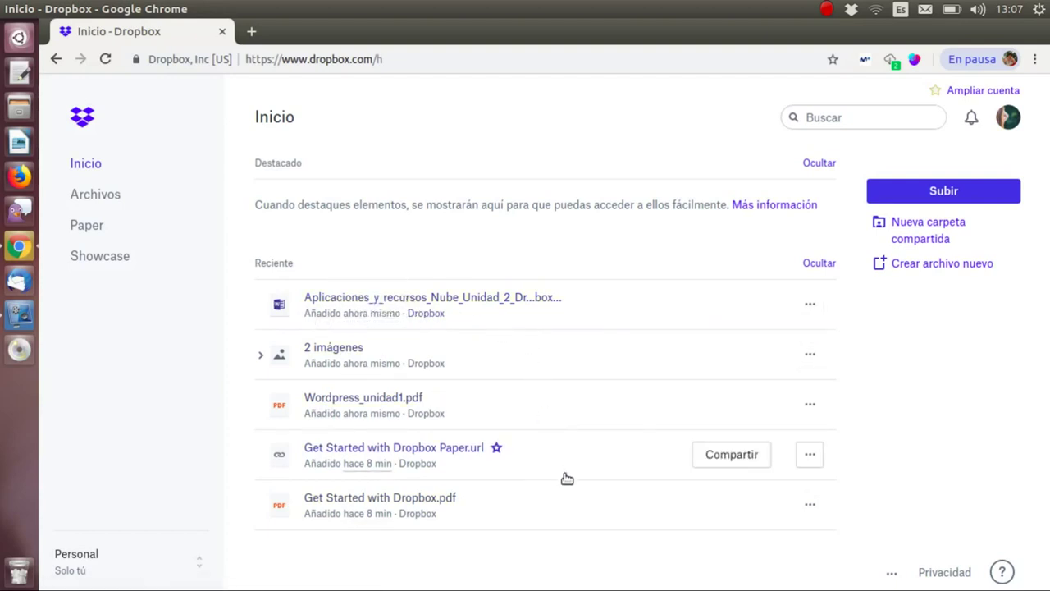
mouse_move(395, 413)
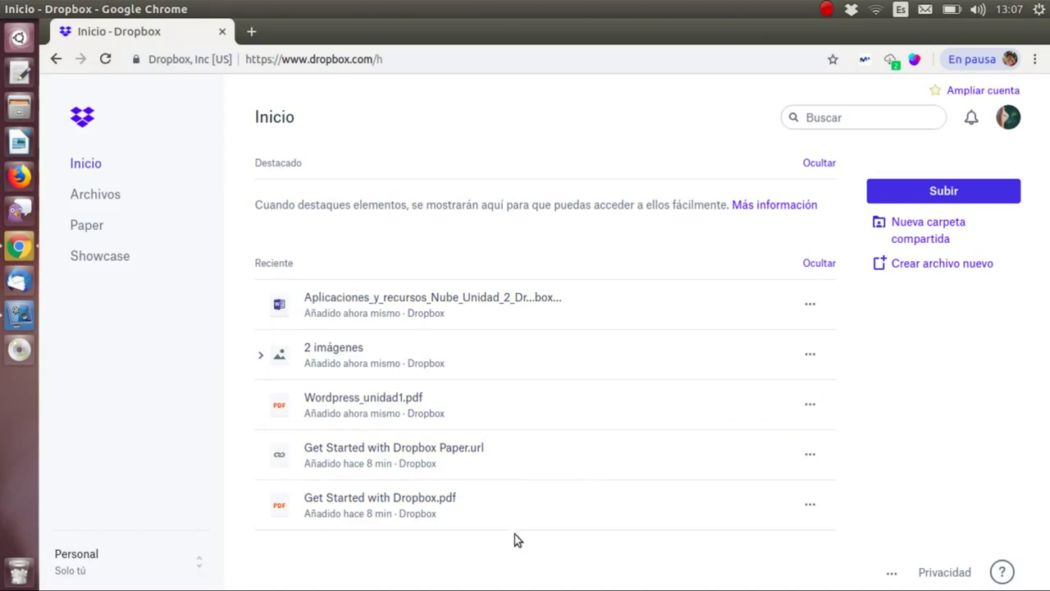
click(261, 359)
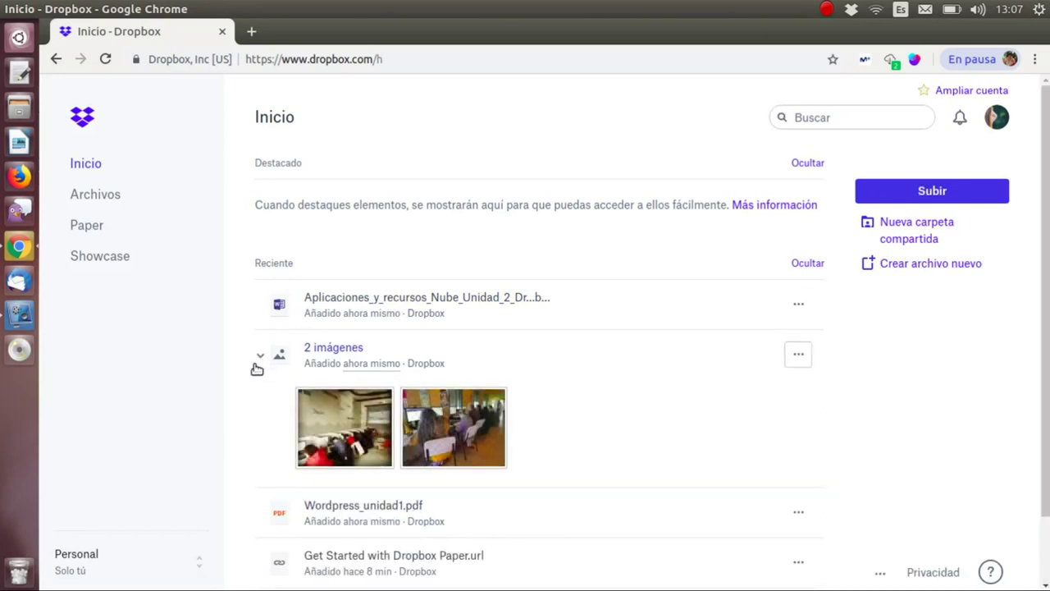